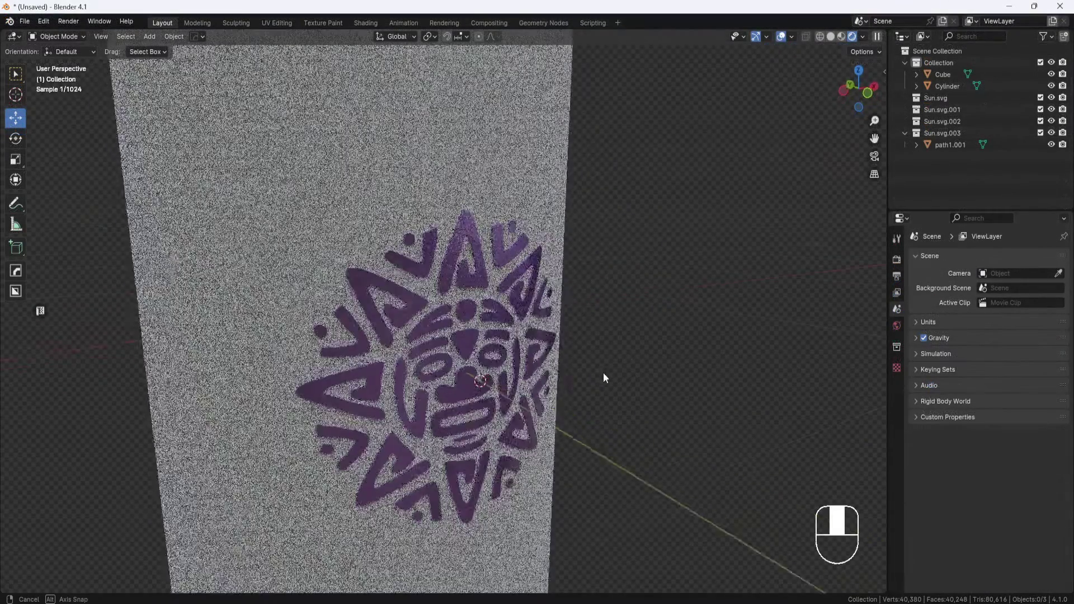
middle_click_drag(602, 378, 582, 242)
middle_click_drag(669, 380, 652, 299, "shift")
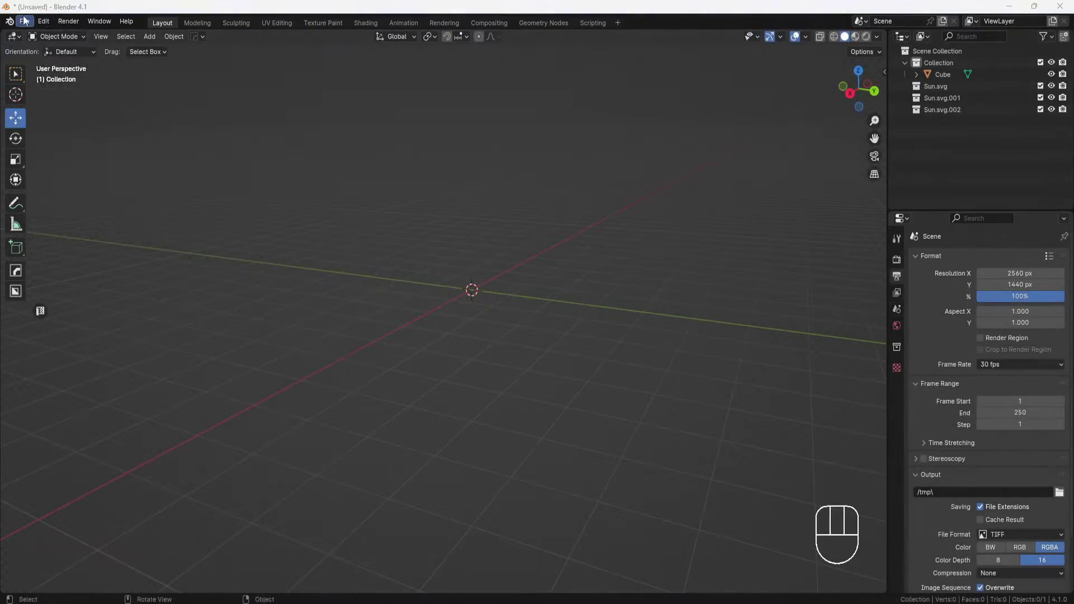
Import the Sun.svg artwork into the scene as an SVG curve
left_click(24, 21)
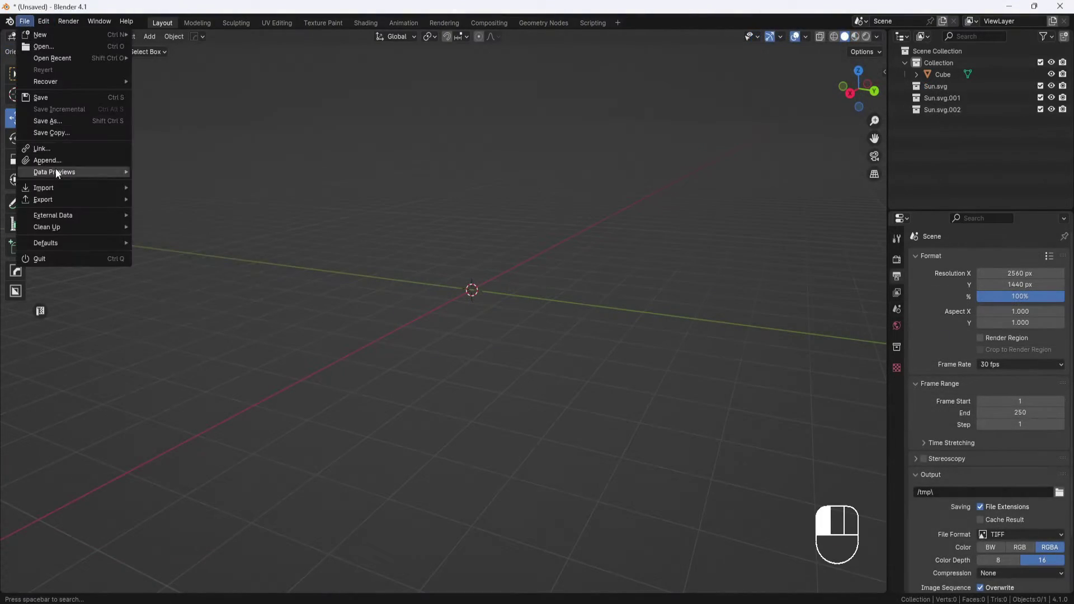
mouse_move(34, 172)
left_click(207, 282)
left_click(716, 440)
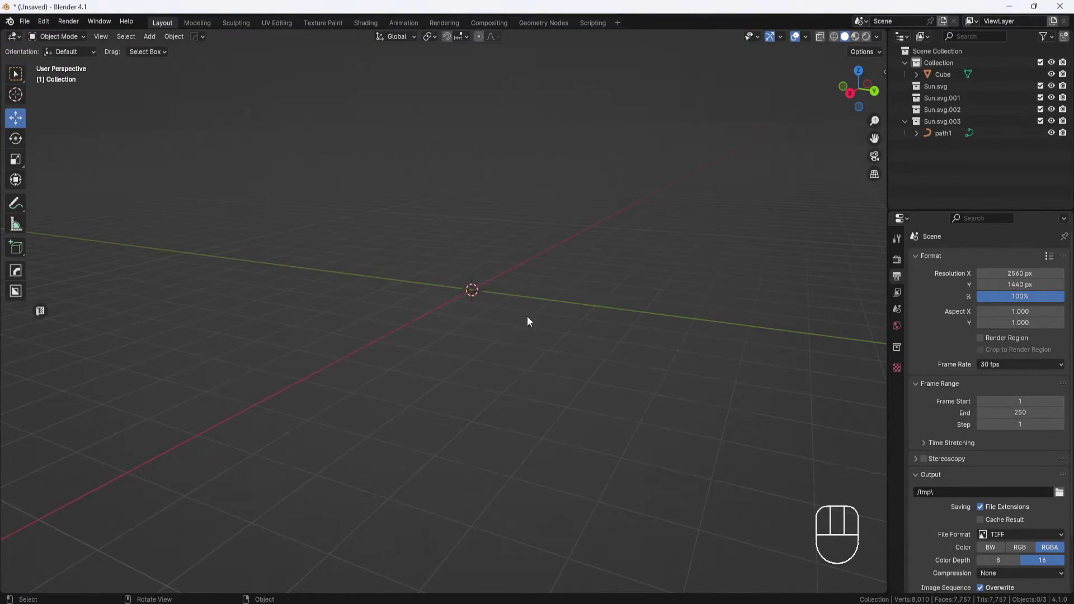
Set the imported sun curve's origin to the centre of its geometry and snap the curve to the 3D cursor
key("KP_Decimal")
middle_click_drag(486, 343, 571, 338)
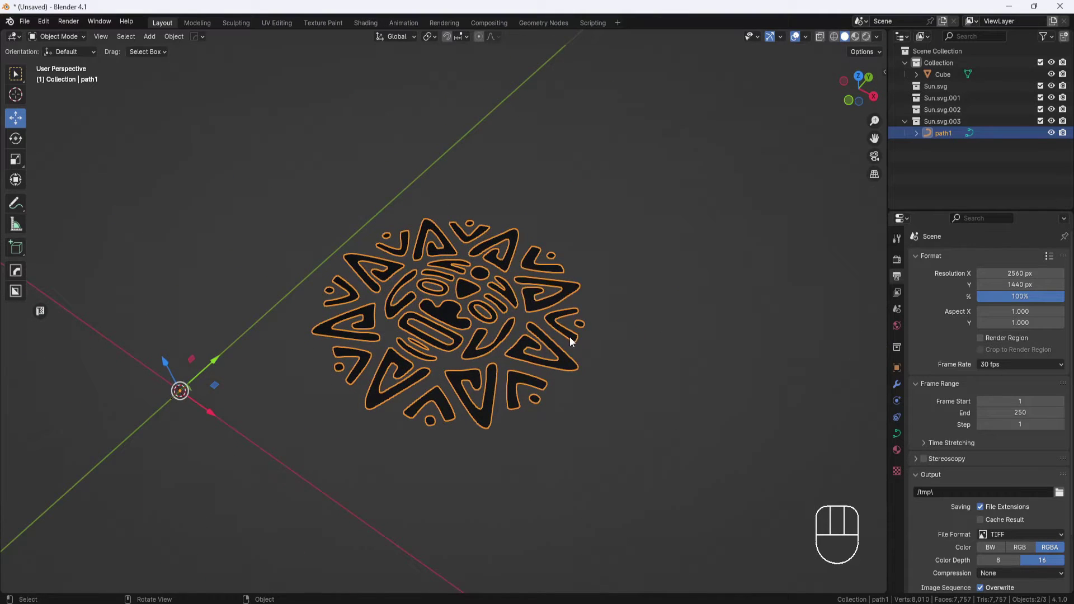
right_click(612, 301)
mouse_move(601, 411)
left_click(673, 420)
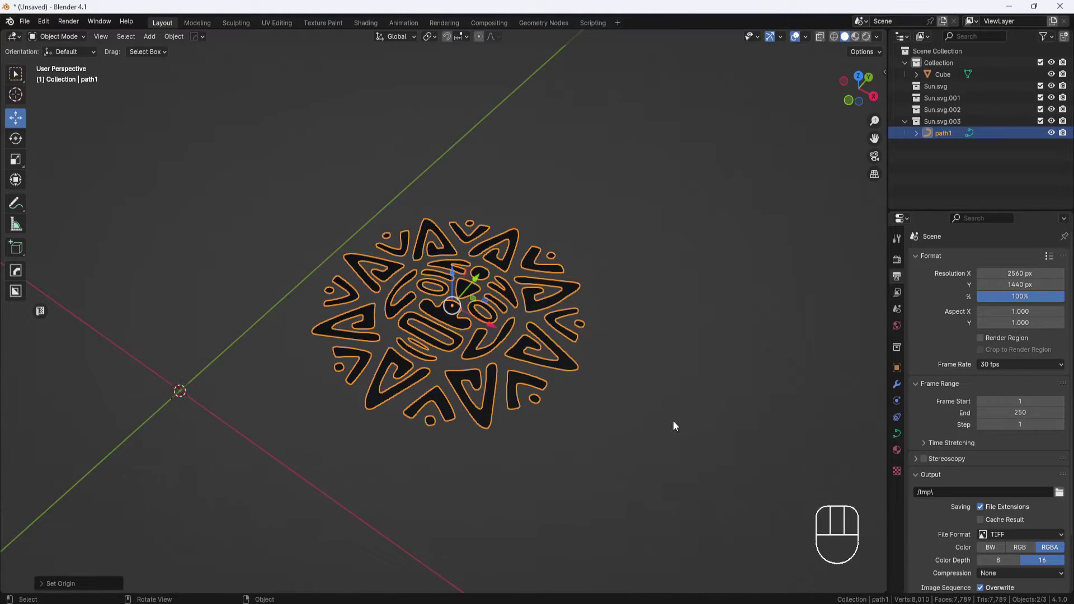
key("shift+s")
left_click(676, 354)
middle_click_drag(319, 369, 372, 356)
middle_click_drag(372, 357, 595, 284, "shift")
scroll(596, 284, "up", 1)
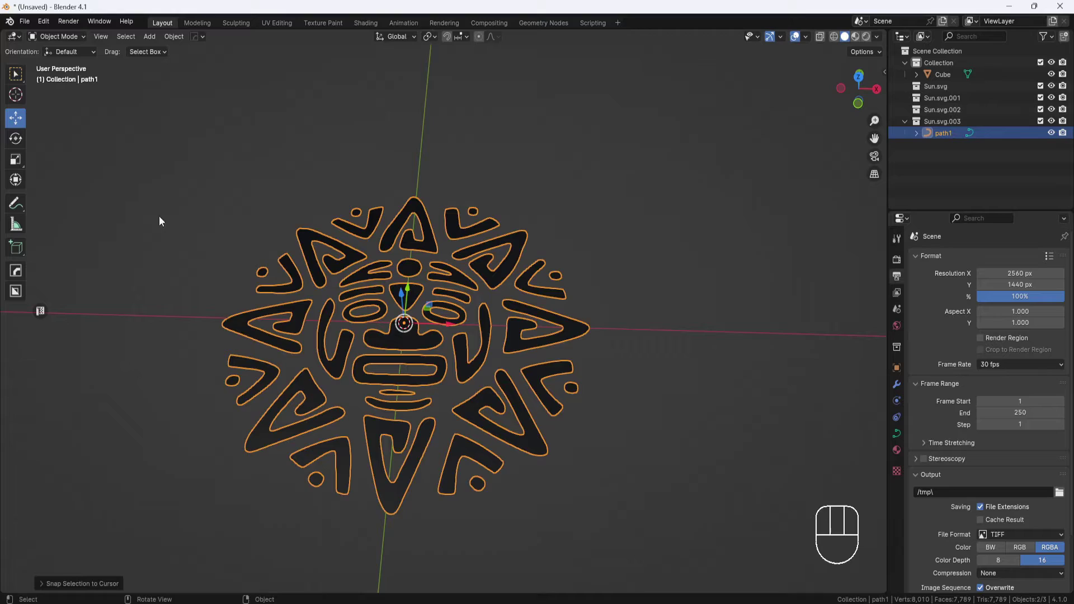
Scale the sun curve by 3 in X and Y, leaving Z at 1, and apply the scale
left_click(18, 162)
middle_click_drag(439, 295, 433, 309)
left_click_drag(432, 305, 461, 285)
left_click(42, 582)
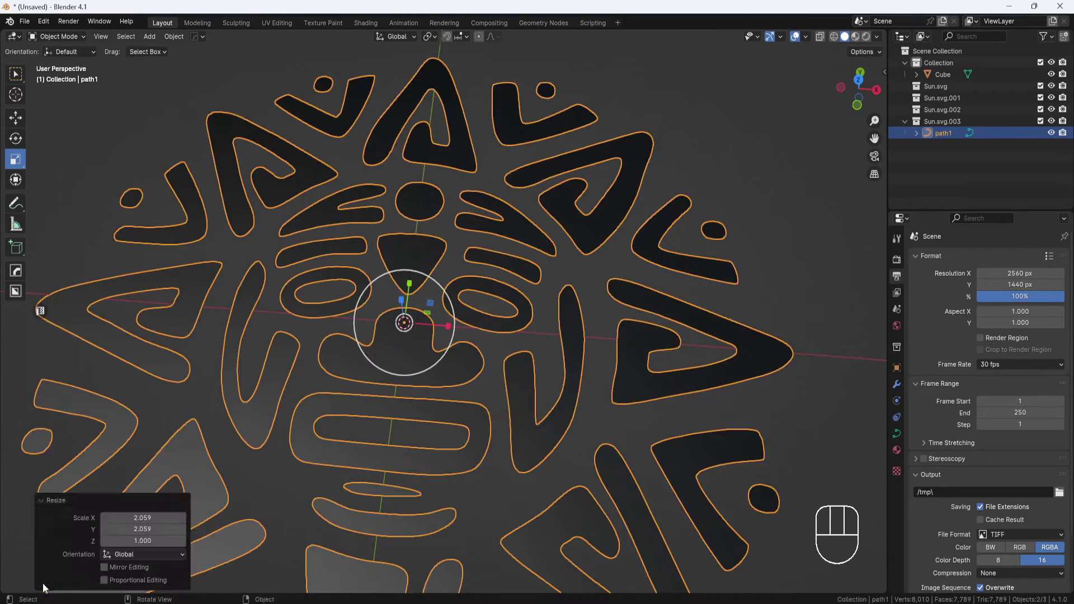
left_click(142, 518)
type("3")
key("Return")
scroll(340, 390, "down", 6)
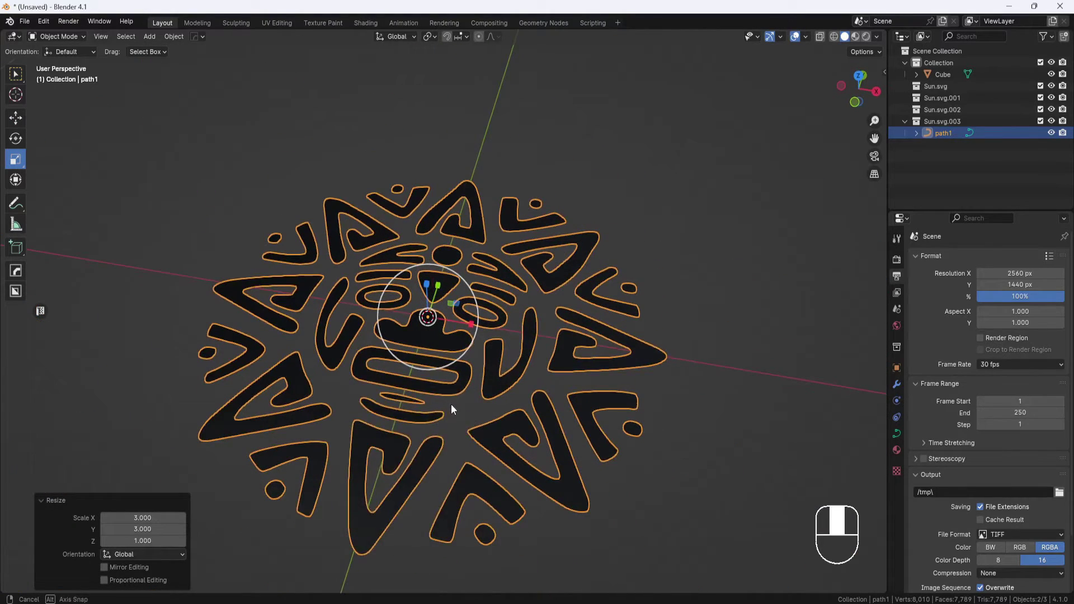
key("ctrl+a")
left_click(422, 425)
Remove the sun curve's imported SVG material slot and extrude the curve by 0.002 m
left_click(896, 449)
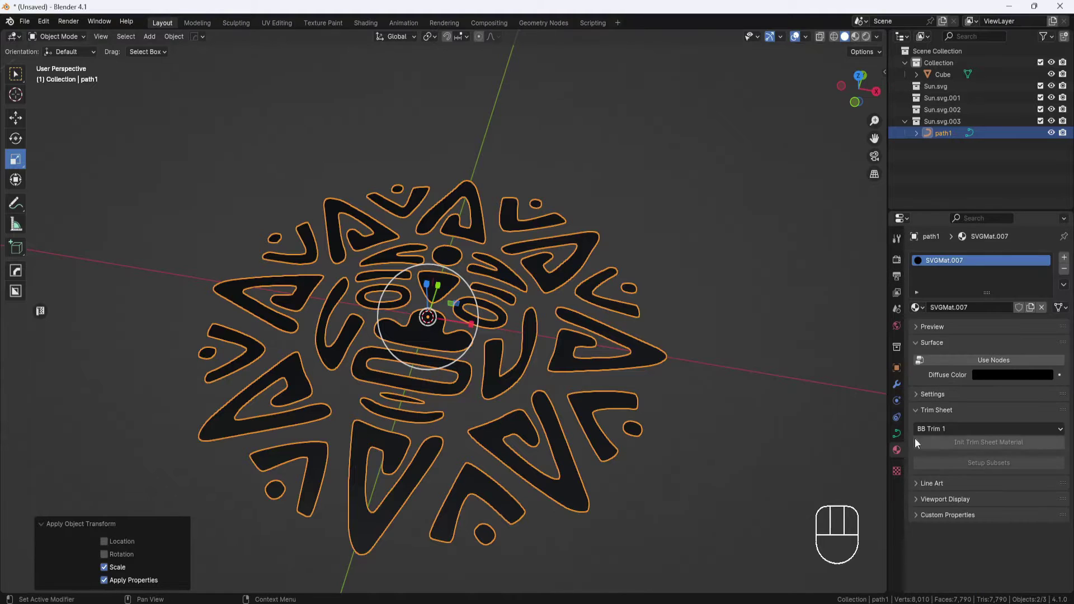
left_click(1064, 269)
left_click(896, 433)
left_click(917, 450)
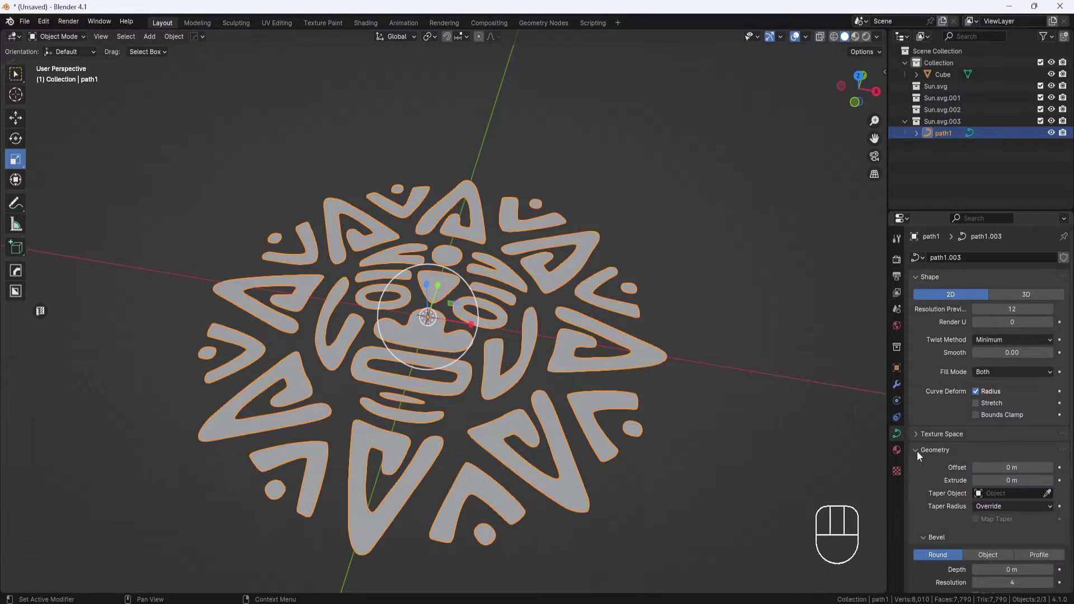
left_click(1002, 480)
type(".002")
key("Return")
Convert the extruded sun curve to a mesh
middle_click_drag(736, 380, 610, 337)
right_click(673, 302)
mouse_move(671, 288)
left_click(721, 303)
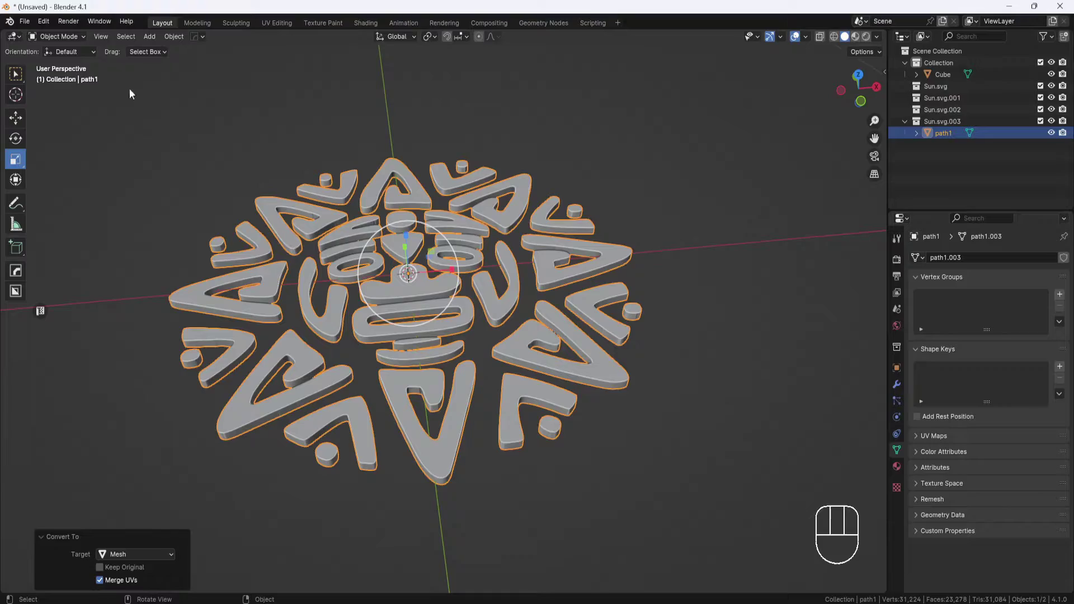
Examine the converted sun mesh's face topology in Edit Mode, and return to Object Mode
left_click(84, 38)
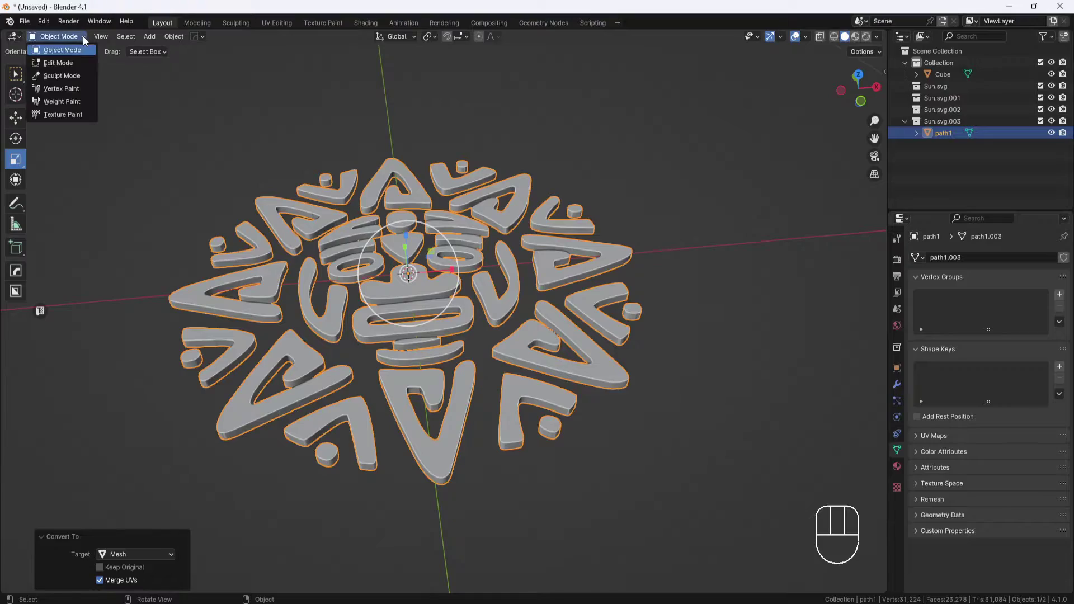
left_click(59, 63)
middle_click_drag(440, 242, 511, 249)
scroll(437, 277, "up", 6)
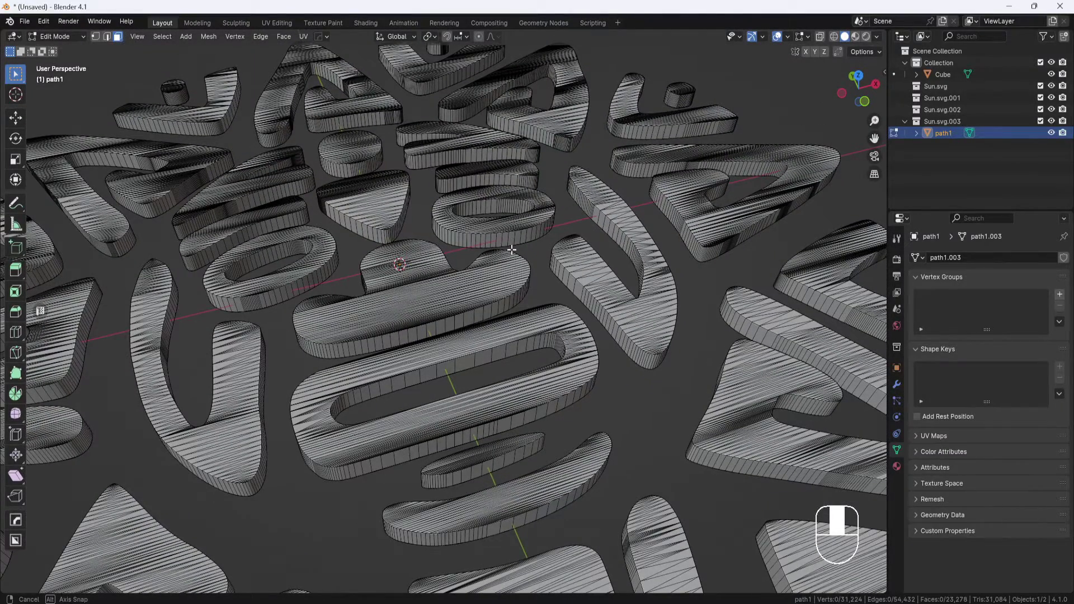
middle_click_drag(511, 250, 506, 256)
scroll(506, 256, "down", 8)
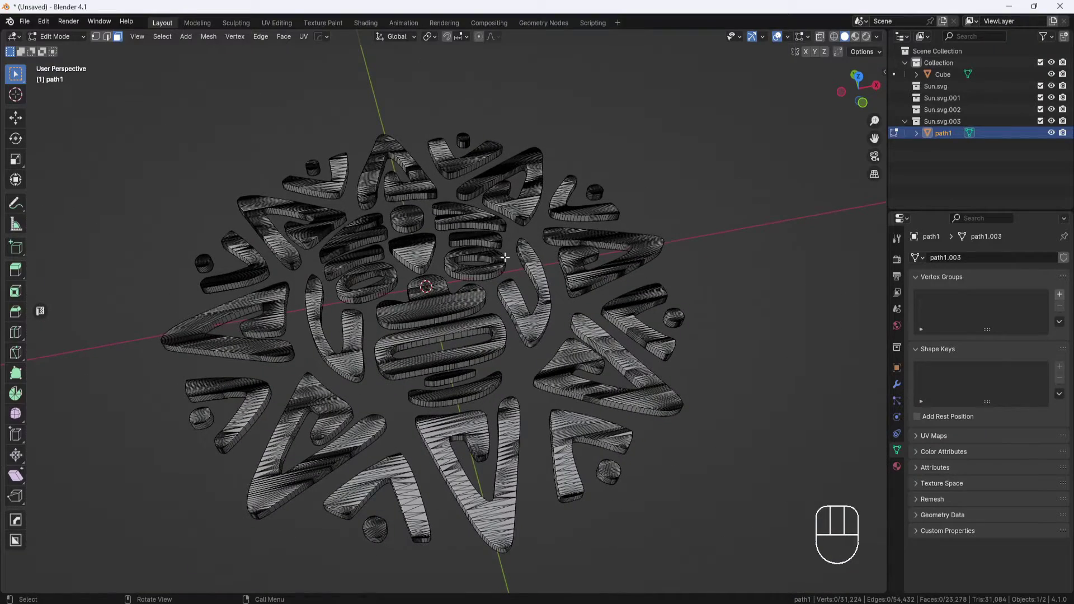
left_click(85, 37)
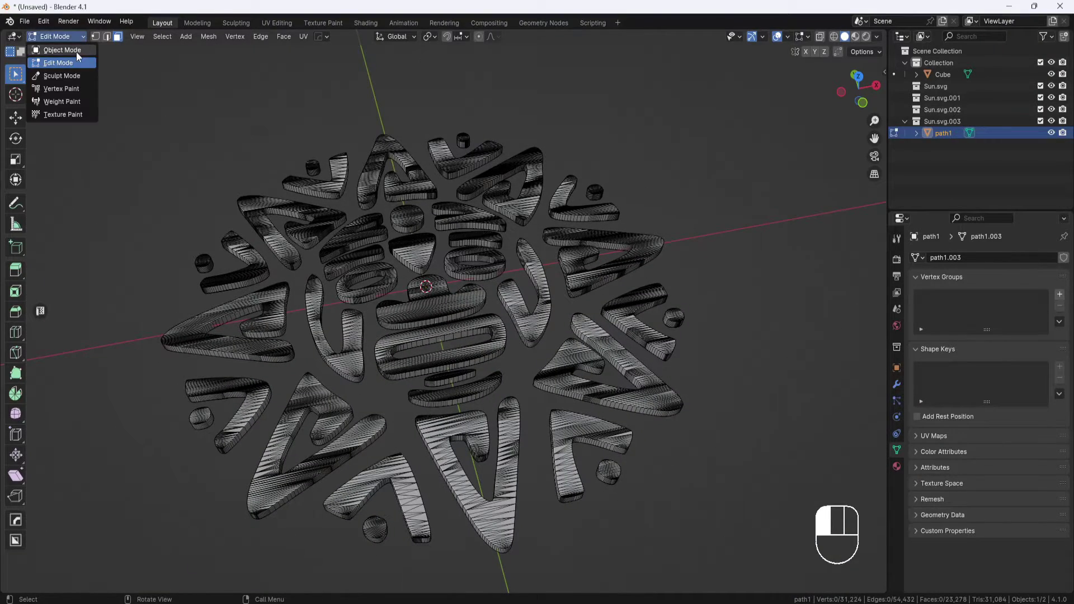
left_click(76, 51)
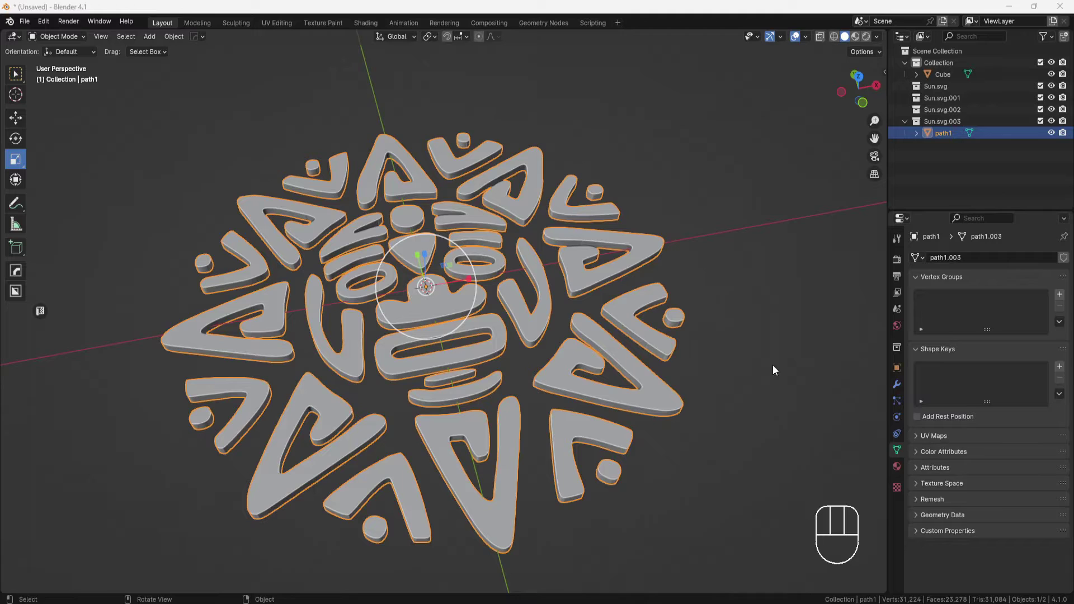
Add a Remesh modifier to the sun mesh in Sharp mode, with Remove Disconnected off and an Octree Depth of 9
left_click(896, 384)
left_click(994, 260)
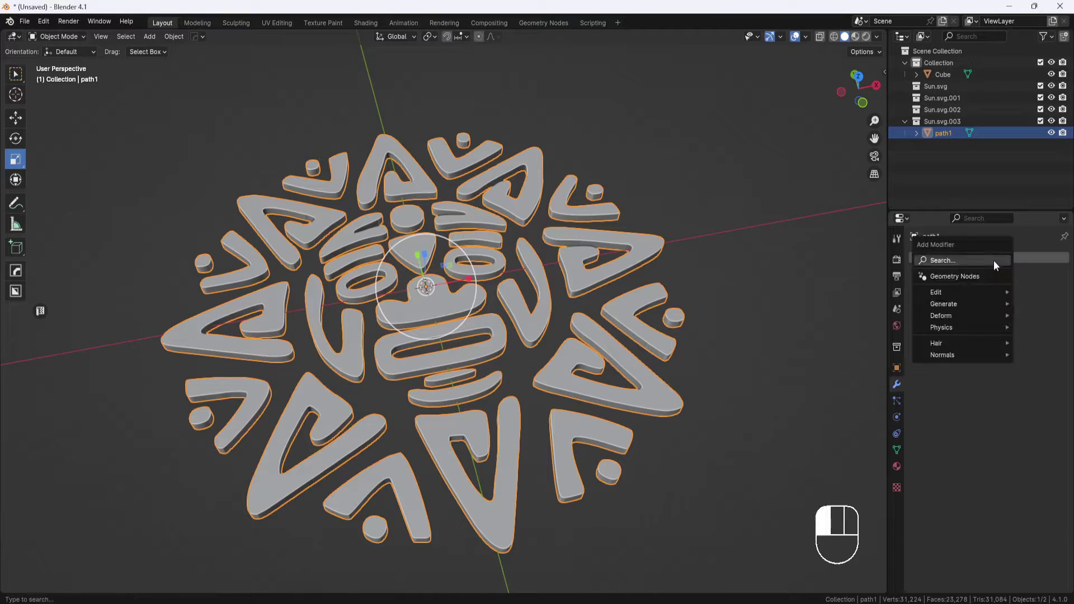
mouse_move(964, 309)
left_click(848, 408)
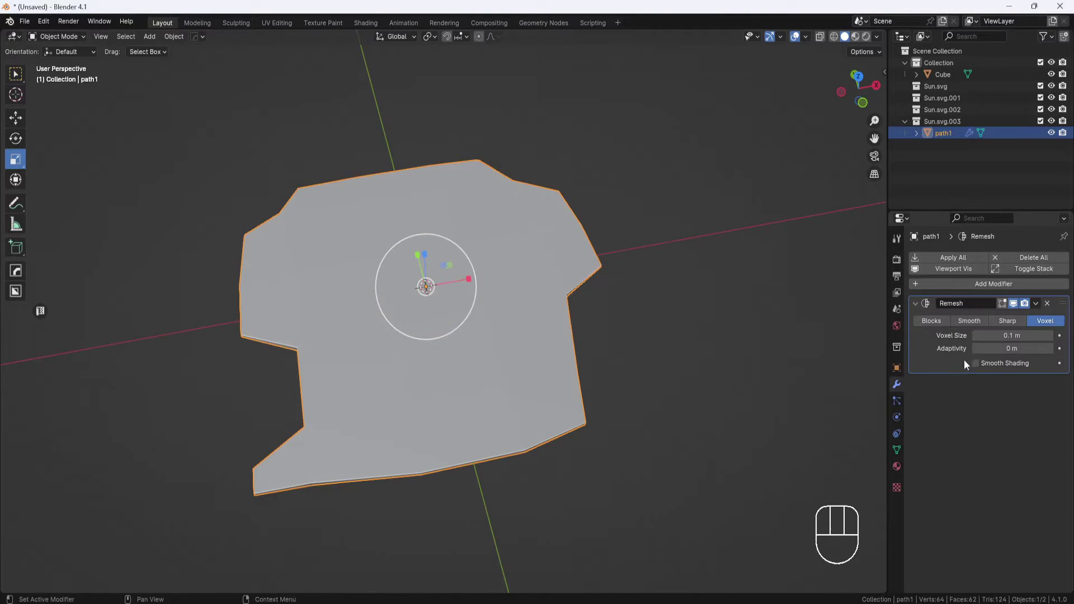
left_click(1011, 321)
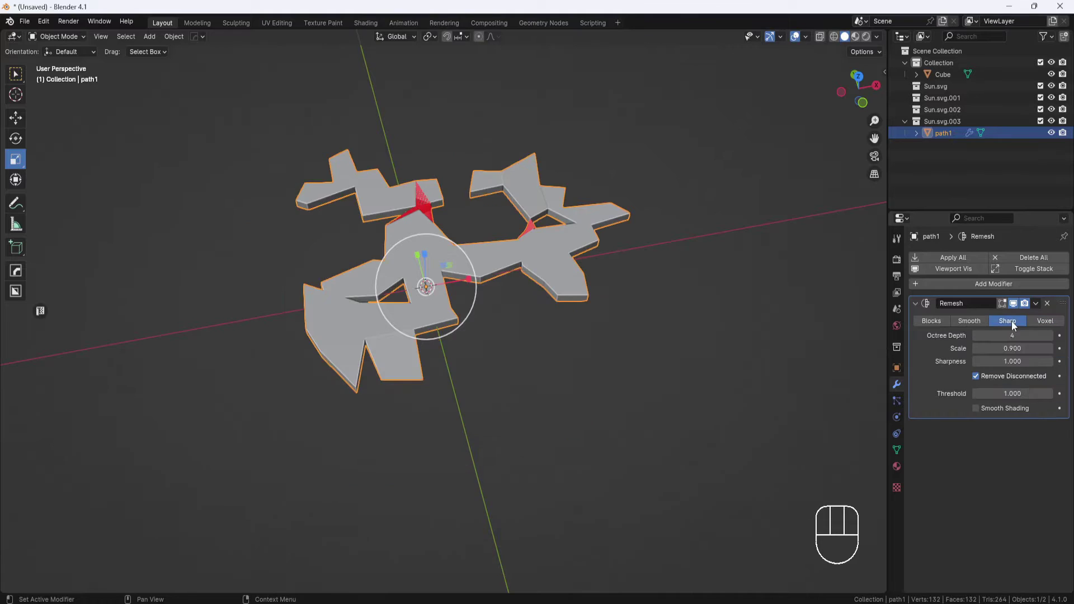
left_click(976, 376)
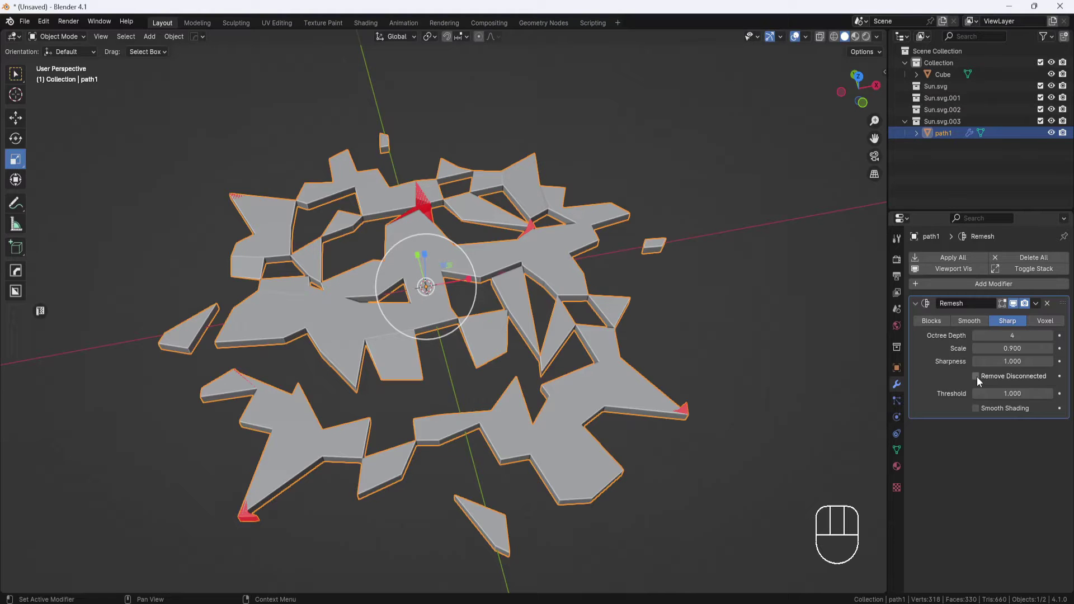
left_click_drag(1008, 336, 1037, 336)
middle_click_drag(752, 326, 734, 374)
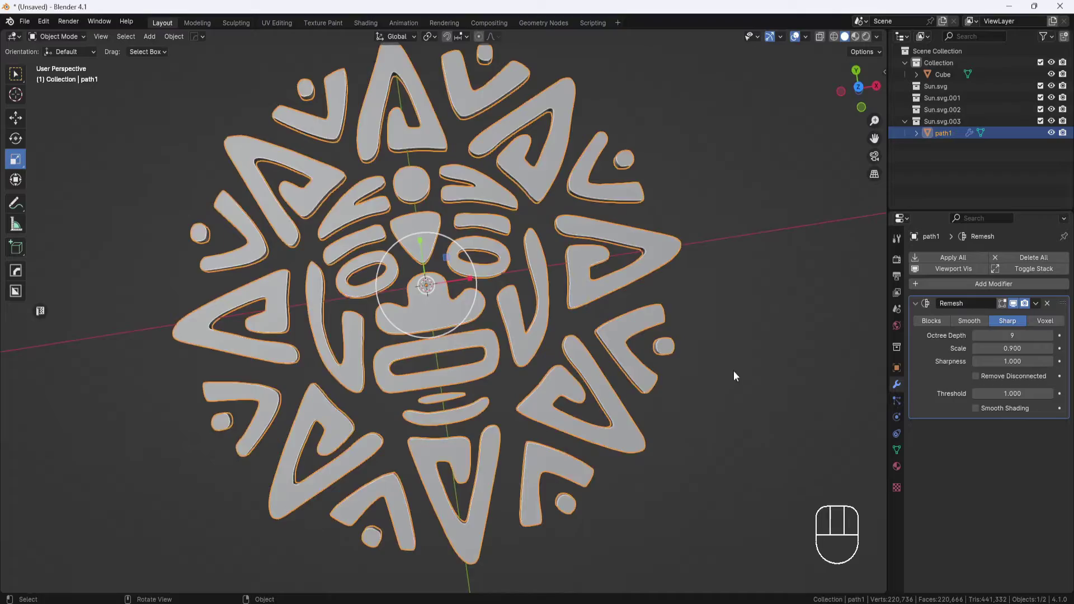
scroll(541, 223, "up", 3)
middle_click_drag(541, 223, 592, 311, "shift")
Lower the Remesh Octree Depth to 8 to check the curved edges up close, and restore it to 9
left_click(1011, 336)
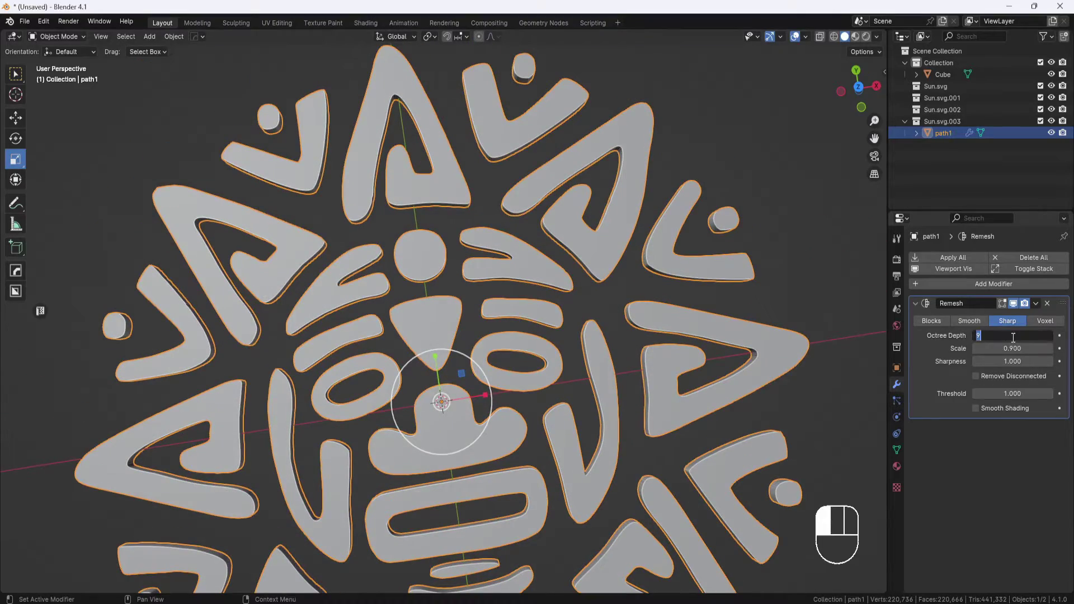
key("Return")
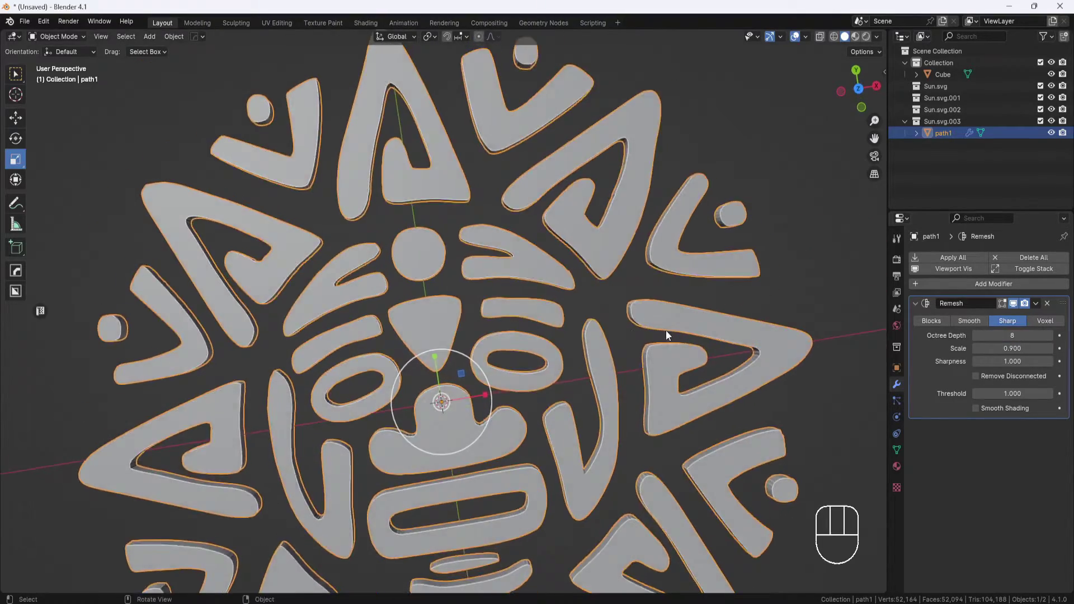
scroll(665, 330, "up", 3)
middle_click_drag(665, 330, 541, 233, "shift")
middle_click_drag(552, 300, 585, 255)
middle_click_drag(439, 335, 465, 352, "shift")
middle_click_drag(515, 283, 520, 343)
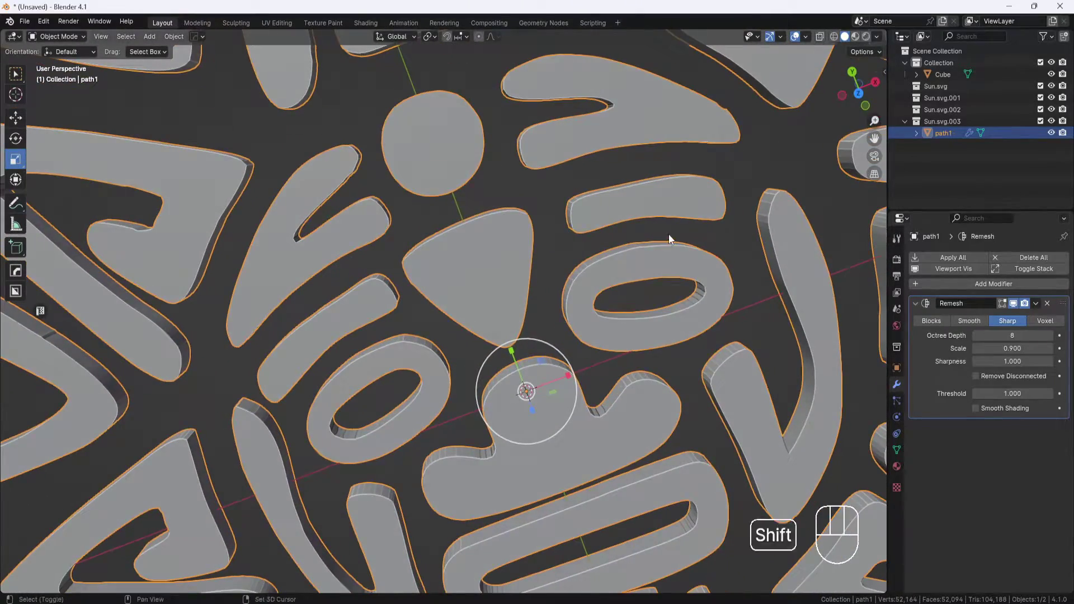
middle_click_drag(672, 231, 620, 273, "shift")
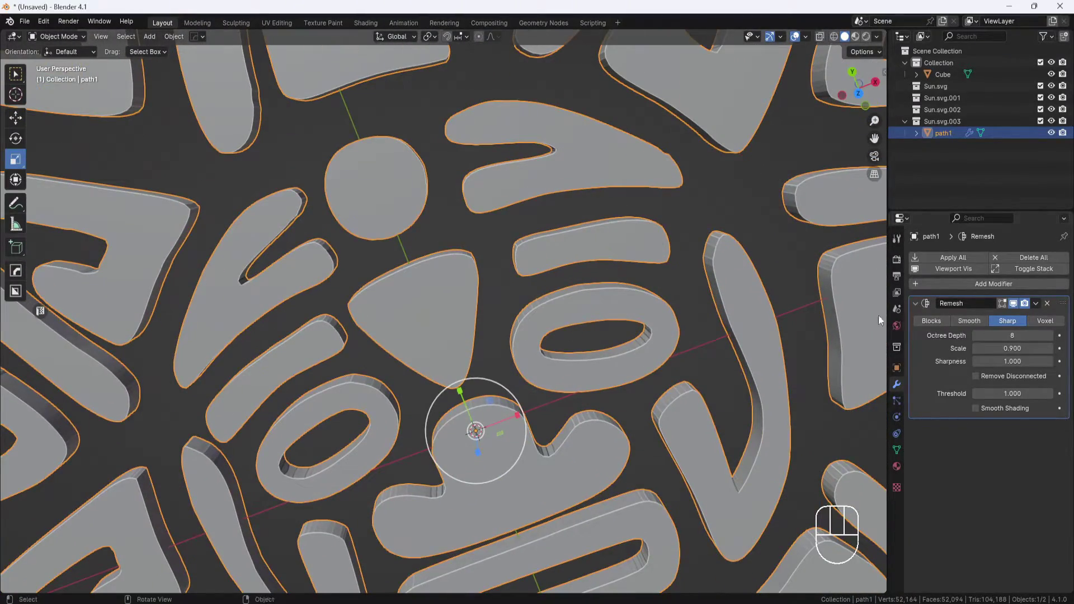
left_click(1013, 335)
key("Return")
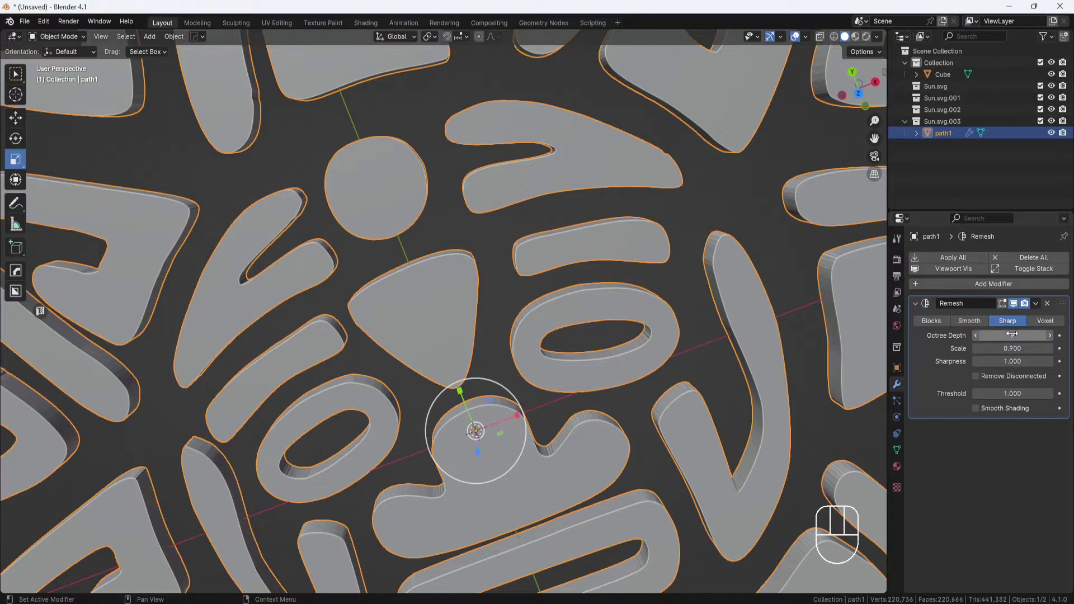
Raise the Remesh Octree Depth to 10 and examine the mesh density in wireframe display
left_click(1012, 334)
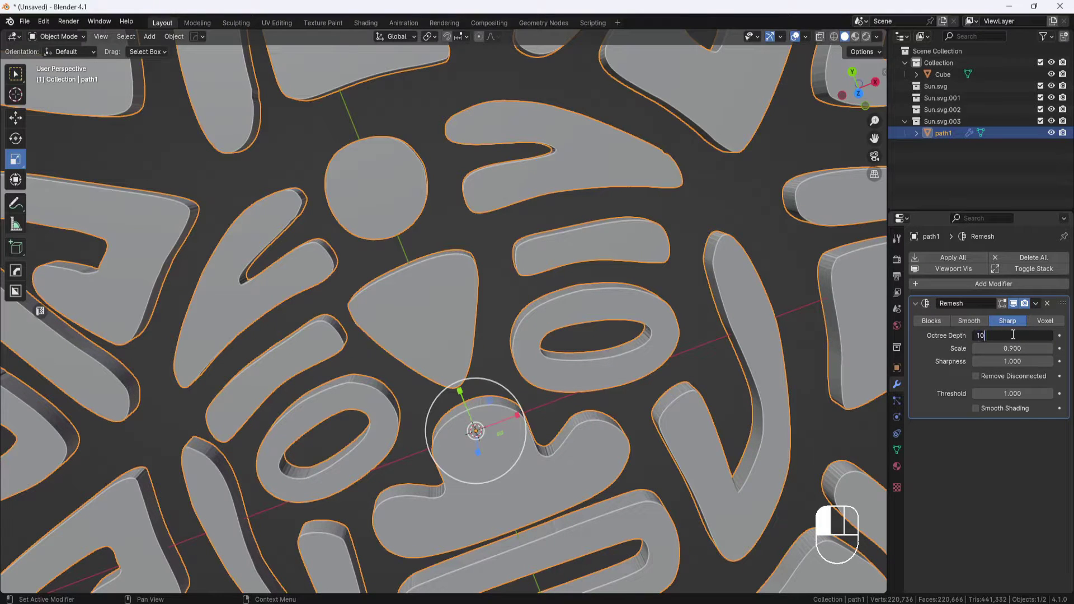
type("10")
key("Return")
middle_click_drag(775, 438, 783, 395)
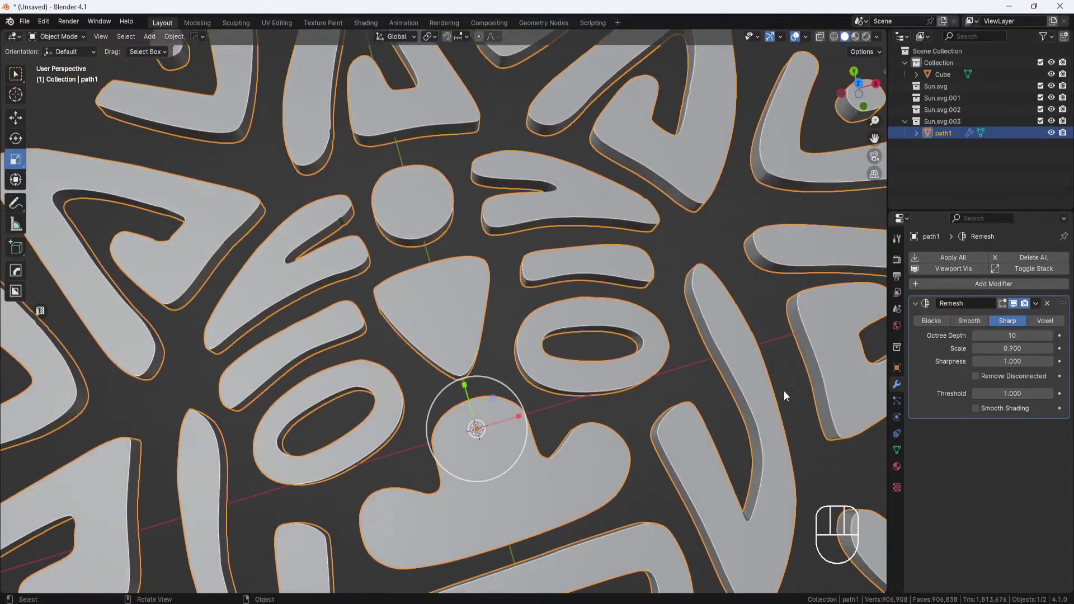
left_click(834, 36)
scroll(643, 301, "up", 3)
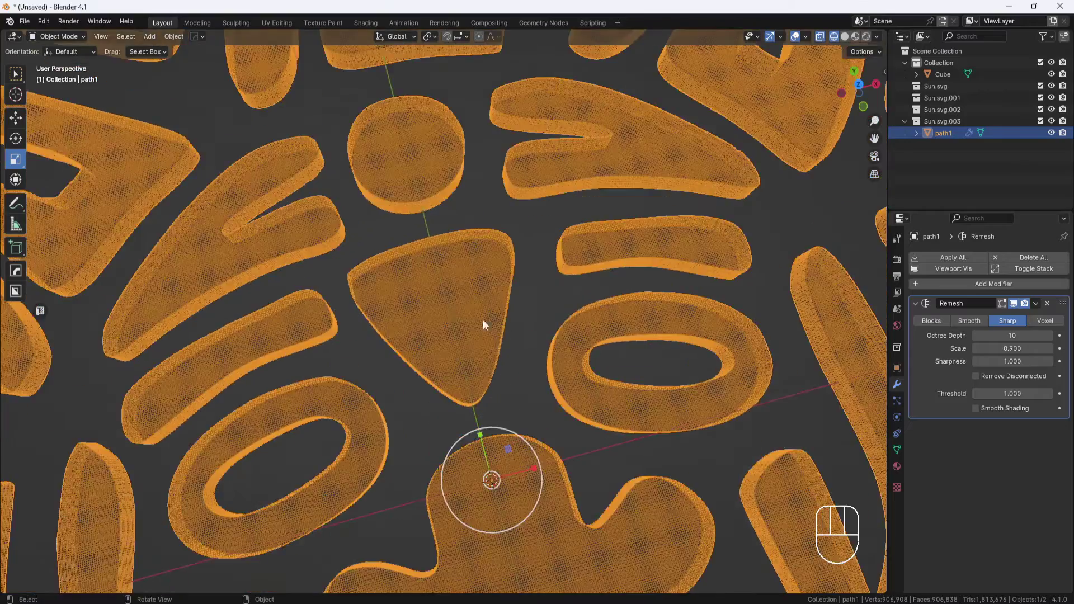
scroll(465, 308, "up", 4)
scroll(464, 308, "down", 4)
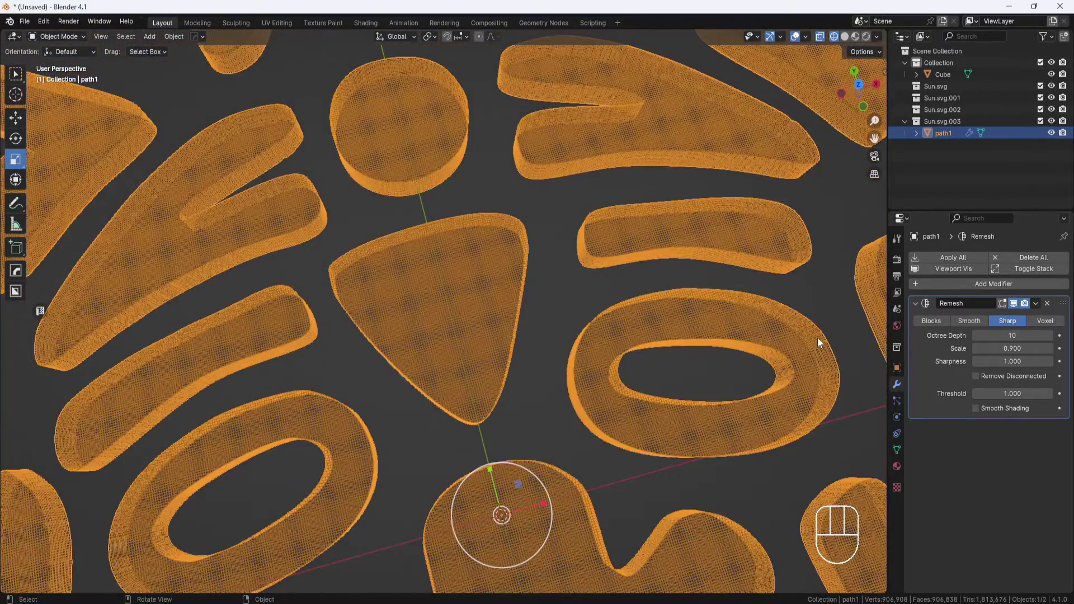
Set the Remesh modifier's Octree Depth to 9
left_click(1008, 334)
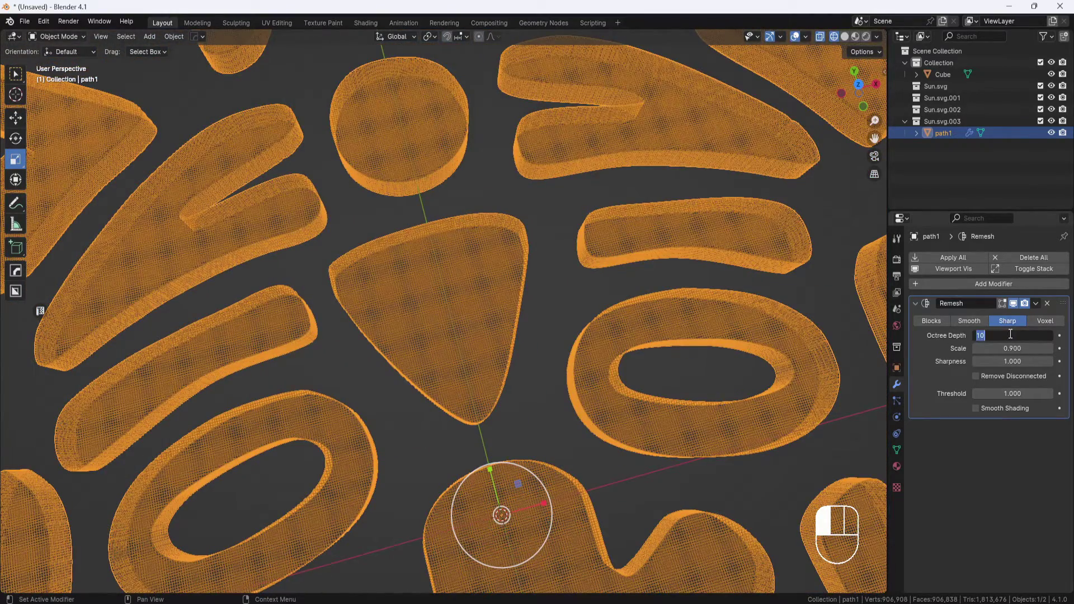
type("9")
key("Return")
scroll(737, 330, "down", 5)
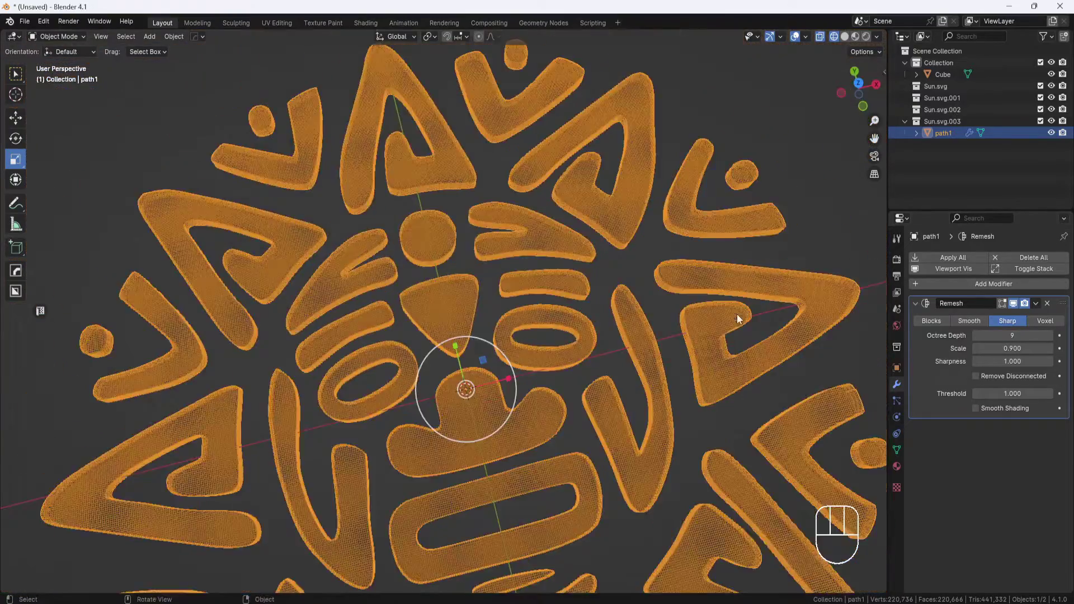
Switch the viewport back to solid shading and apply the Remesh modifier to the sun mesh
middle_click_drag(737, 313, 700, 297)
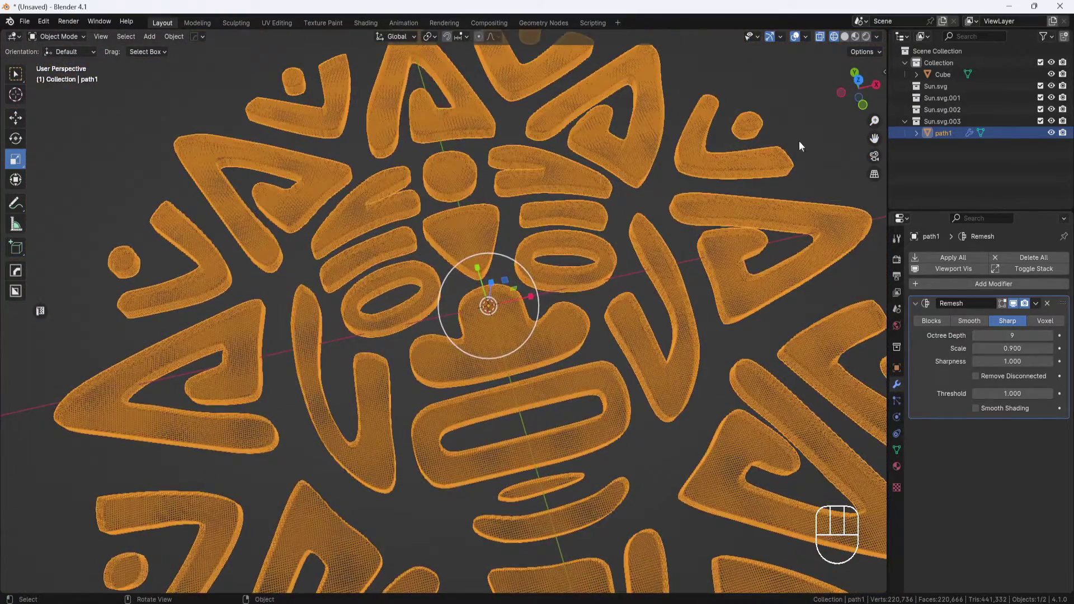
left_click(845, 37)
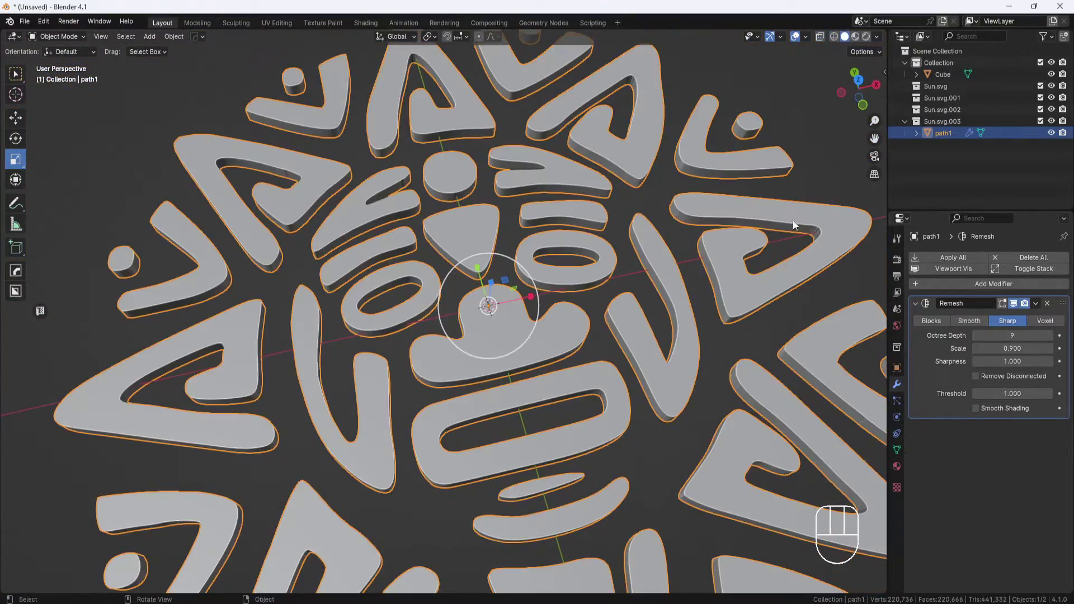
left_click(948, 259)
middle_click_drag(662, 376, 616, 411, "shift")
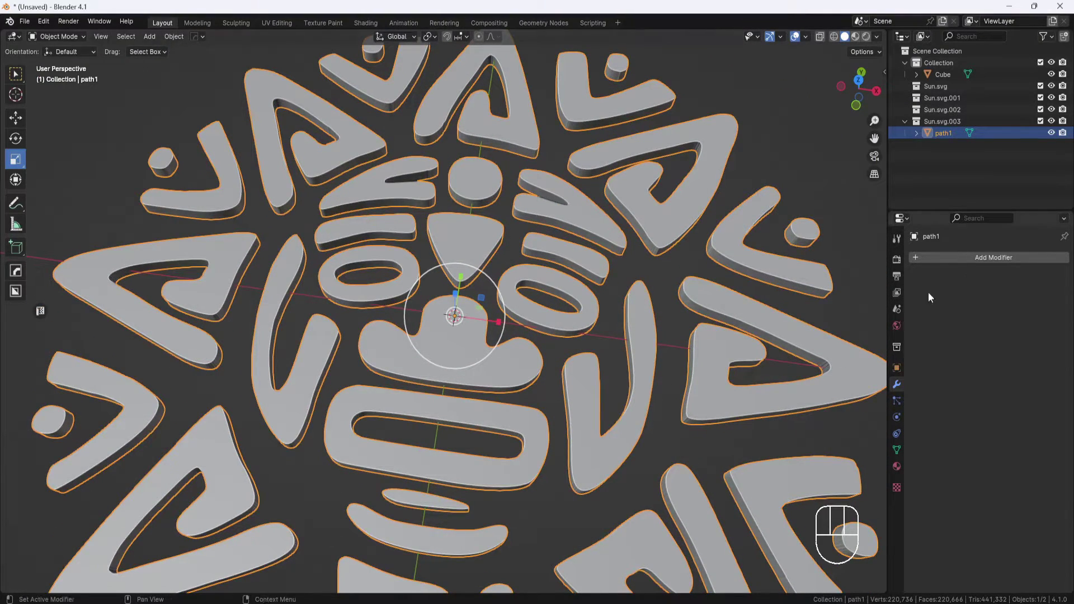
Add a Remesh modifier to the sun mesh in Sharp mode, with Remove Disconnected off and Octree Depth 8
left_click(980, 256)
mouse_move(981, 258)
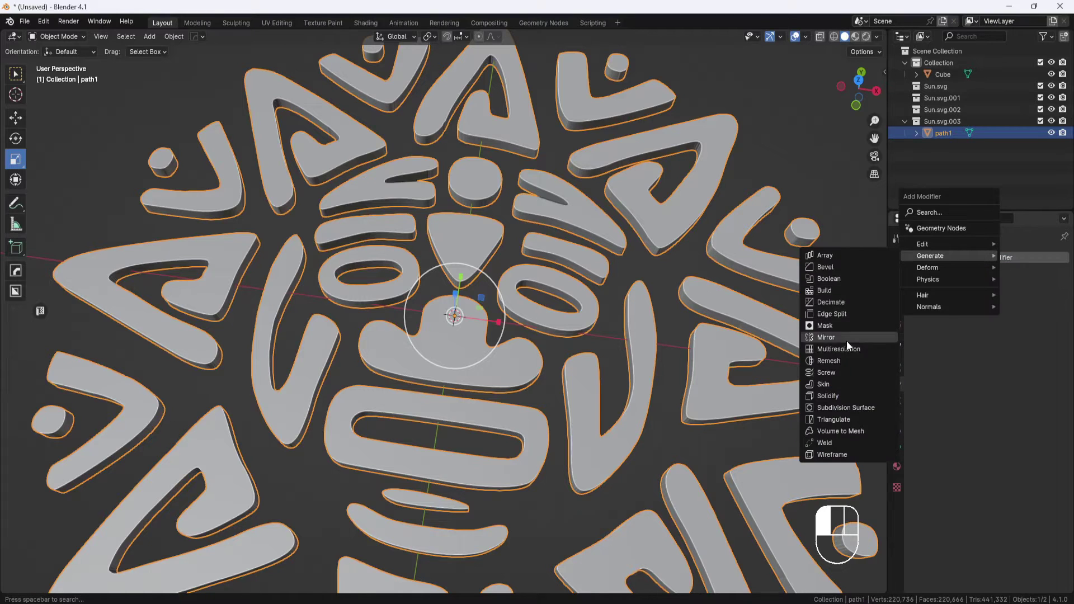
left_click(833, 361)
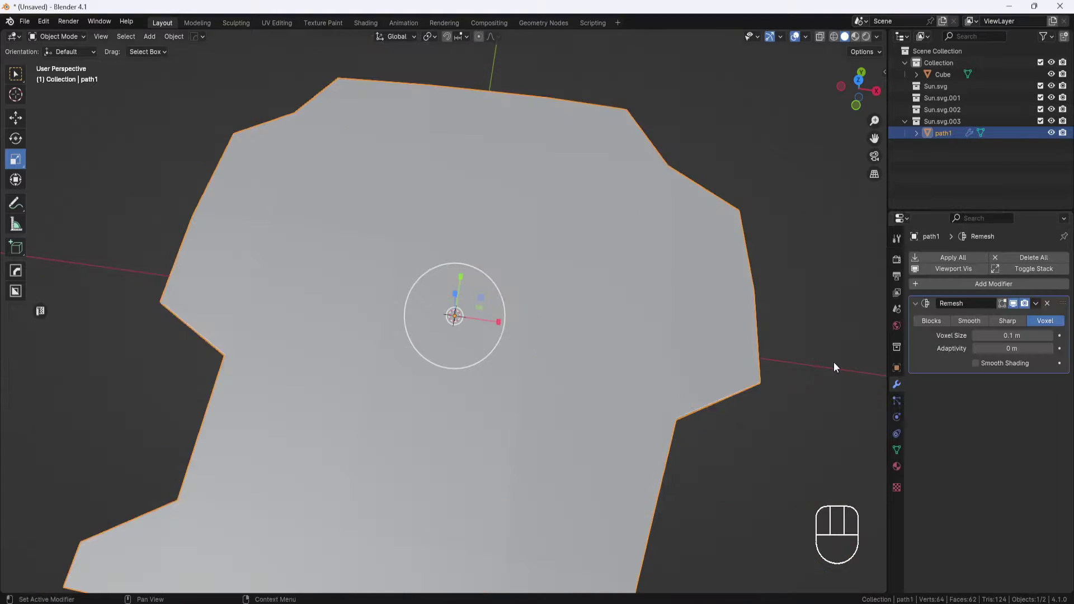
left_click(1007, 319)
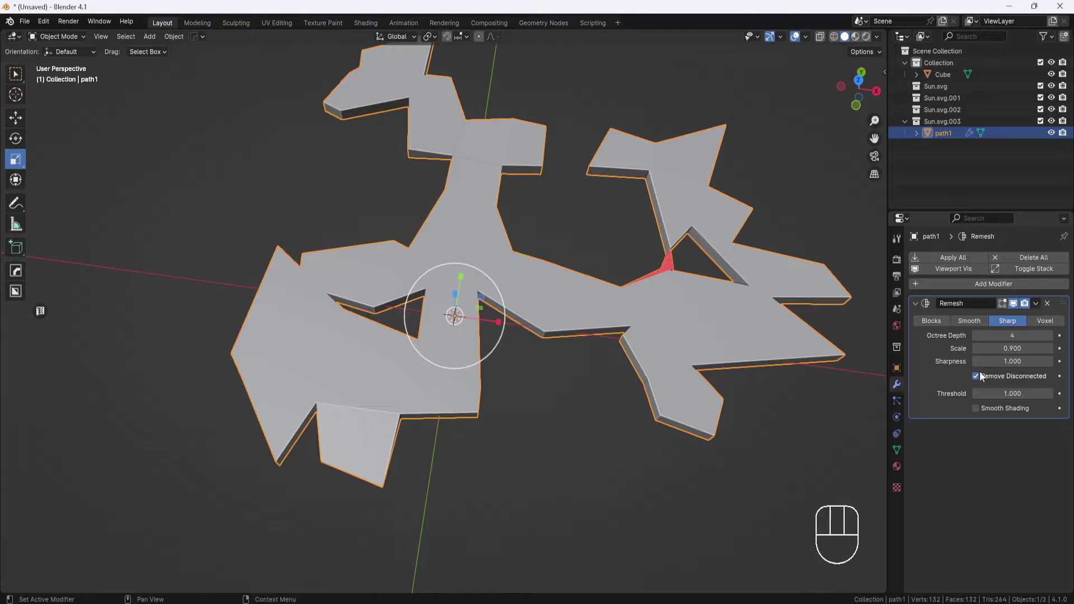
left_click(975, 375)
left_click(1012, 335)
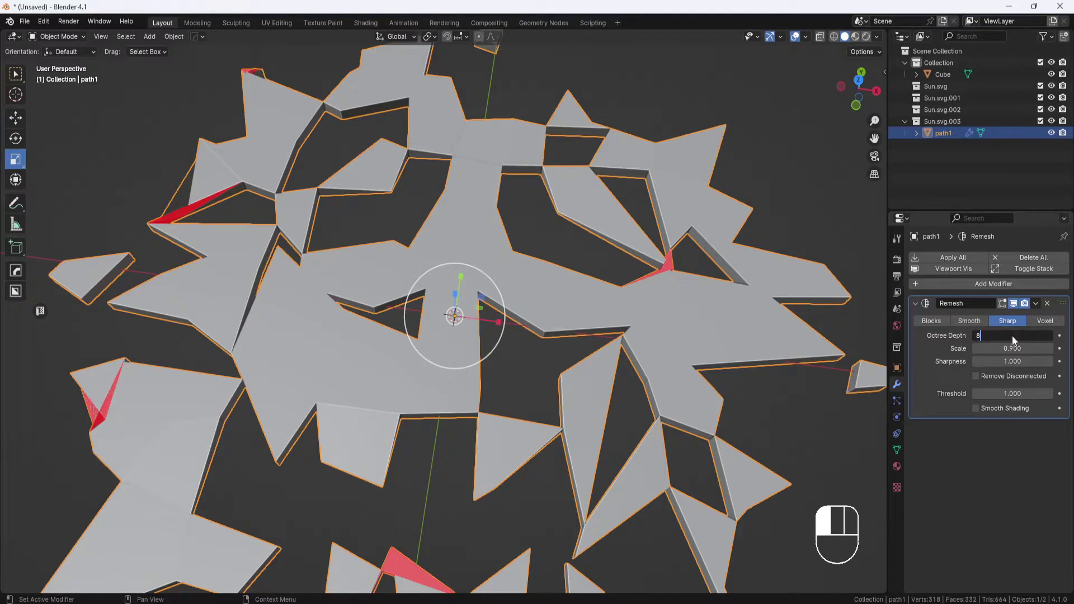
key("Return")
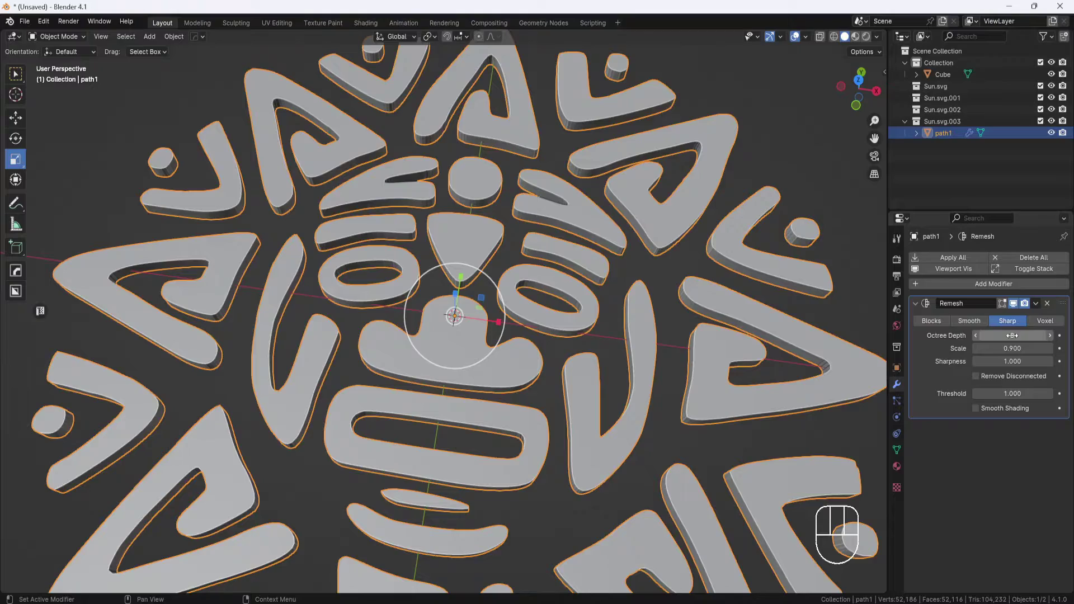
Check the remeshed sun in wireframe display, return to solid shading and apply the Remesh modifier
left_click(834, 37)
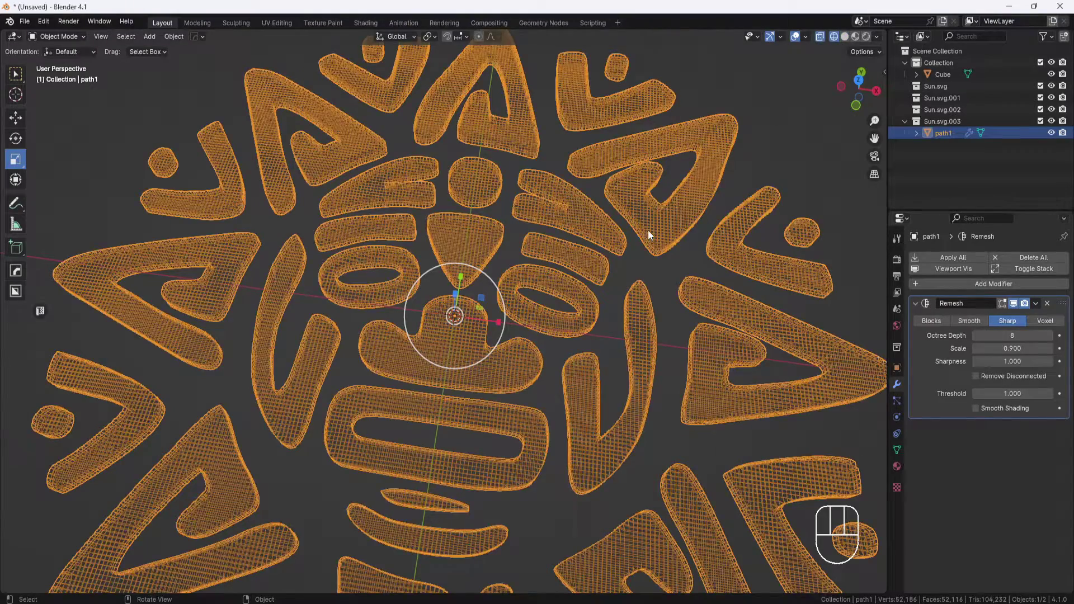
mouse_move(648, 231)
middle_mouse_down()
mouse_move(653, 293)
mouse_move(658, 235)
middle_mouse_up()
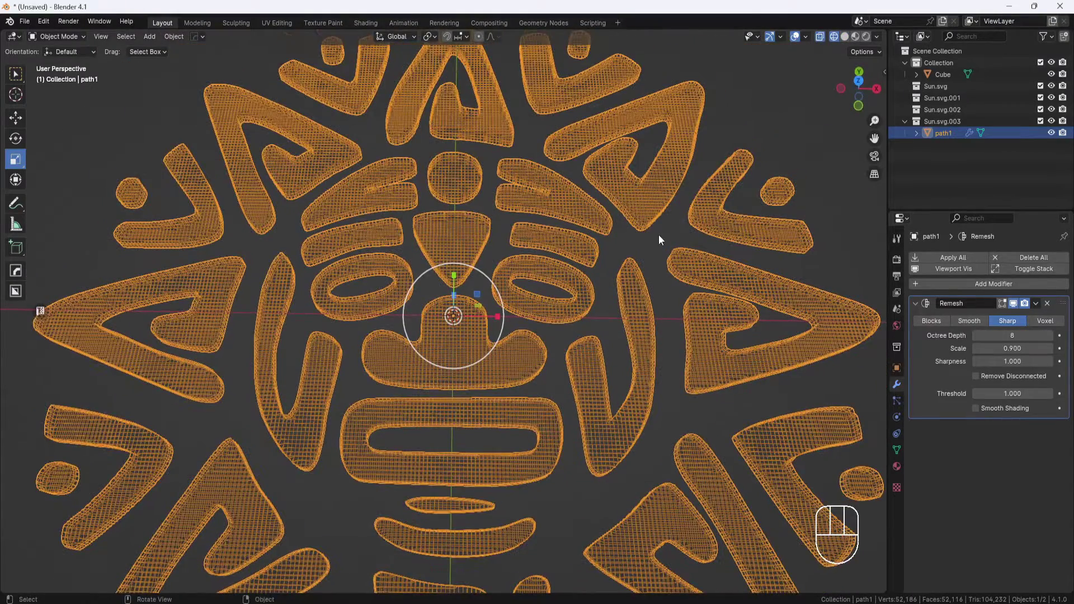
left_click(846, 38)
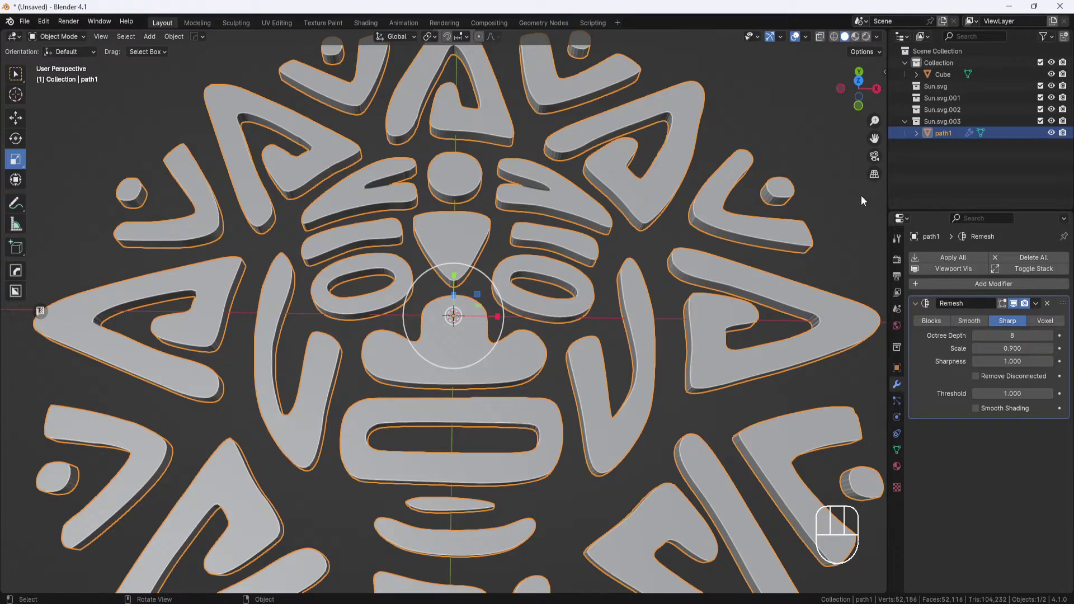
left_click(961, 256)
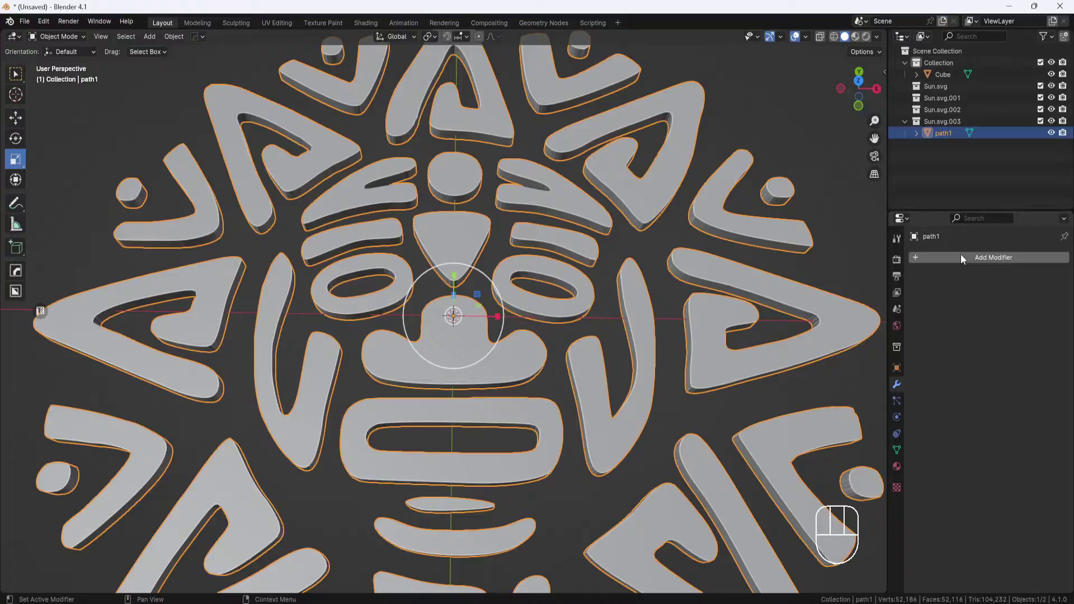
Examine the applied mesh's grid density from several angles in wireframe display, and return to solid shading
left_click(833, 37)
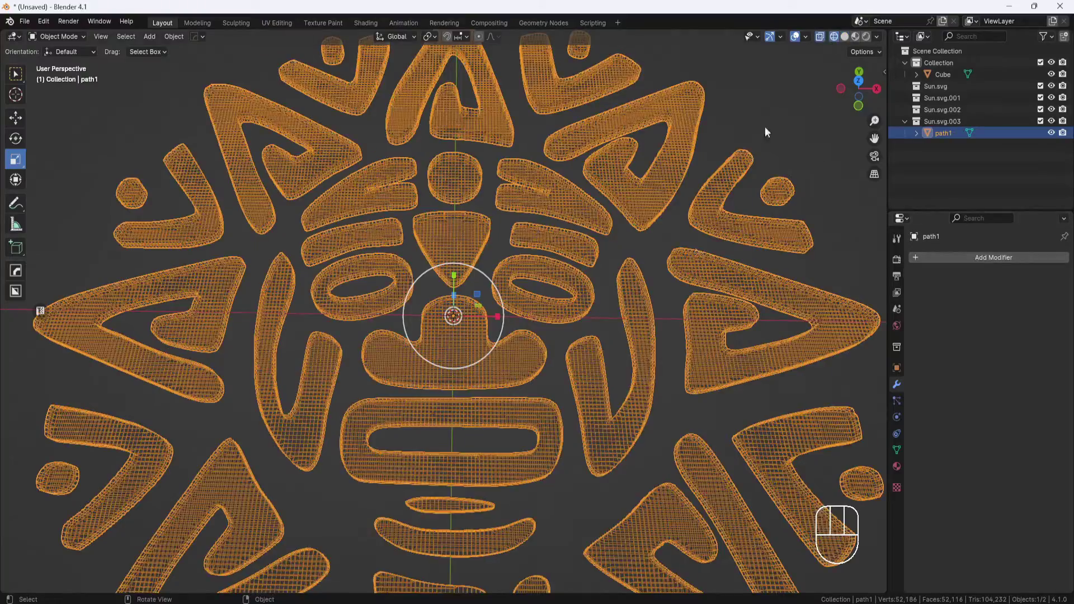
mouse_move(764, 127)
middle_mouse_down("shift")
mouse_move(623, 177)
mouse_move(532, 335)
mouse_move(575, 306)
mouse_move(561, 361)
mouse_move(512, 308)
mouse_move(536, 401)
mouse_move(525, 393)
middle_mouse_up("shift")
scroll(532, 307, "up", 6)
scroll(512, 308, "down", 3)
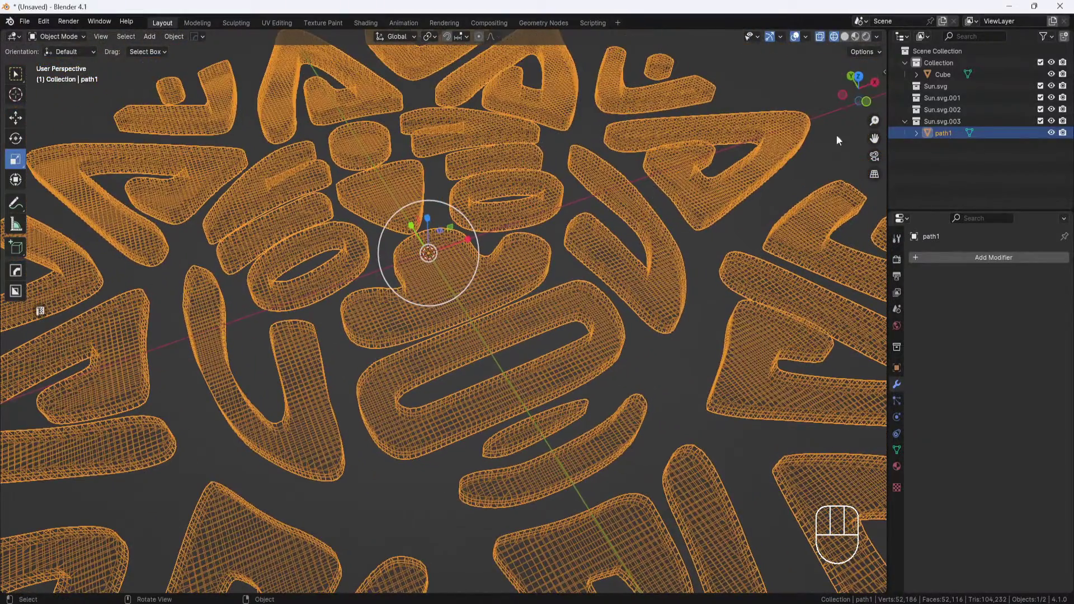
left_click(848, 37)
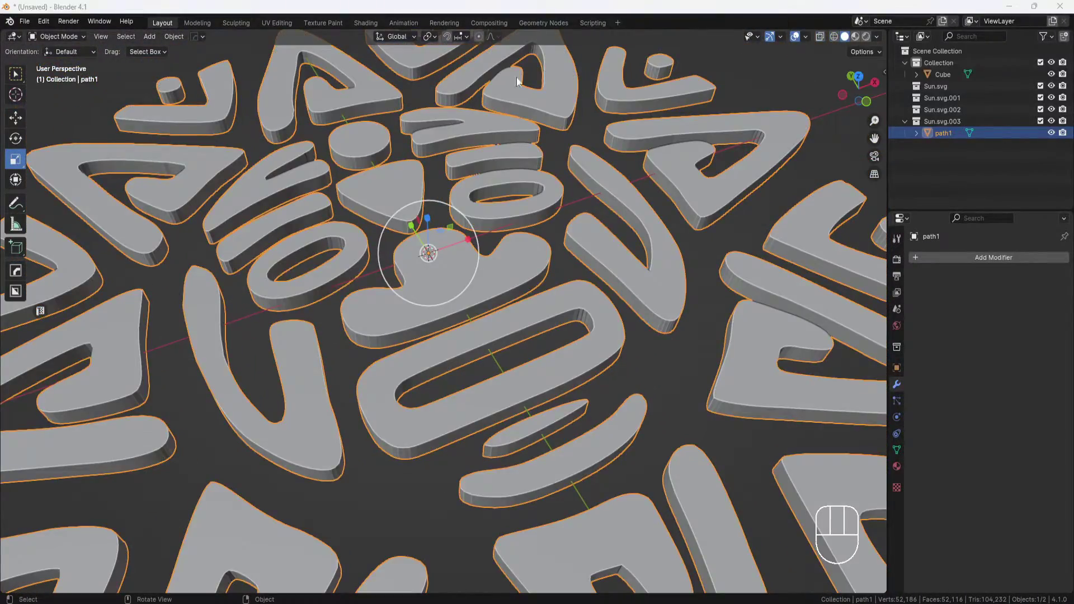
In Edit Mode, select one top face of the sun and extend the selection to all coplanar faces
left_click(84, 37)
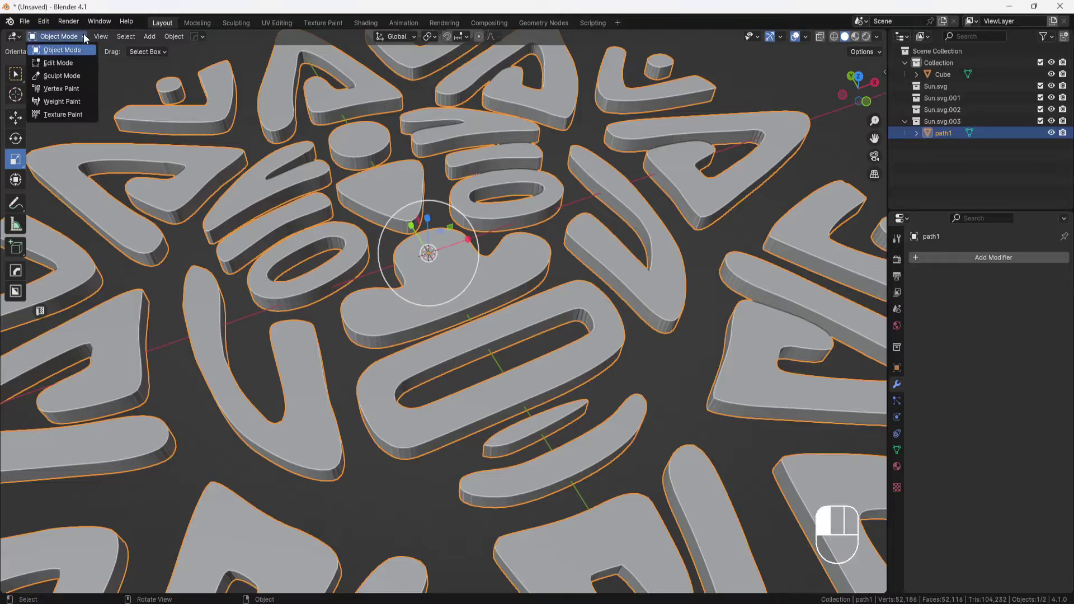
left_click(69, 59)
middle_click_drag(216, 240, 407, 226, "shift")
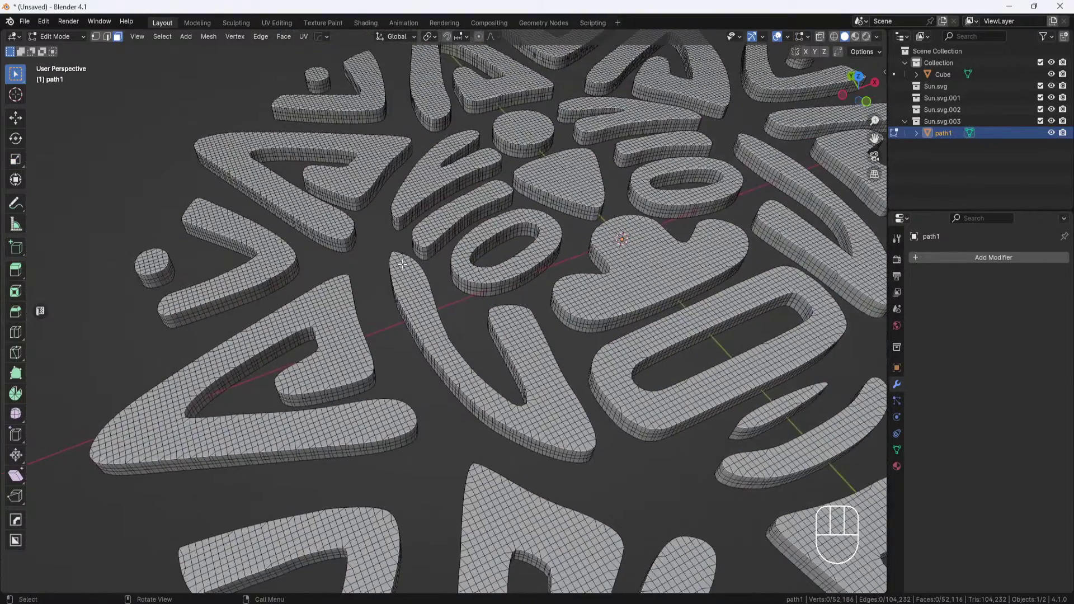
middle_click_drag(367, 324, 400, 284)
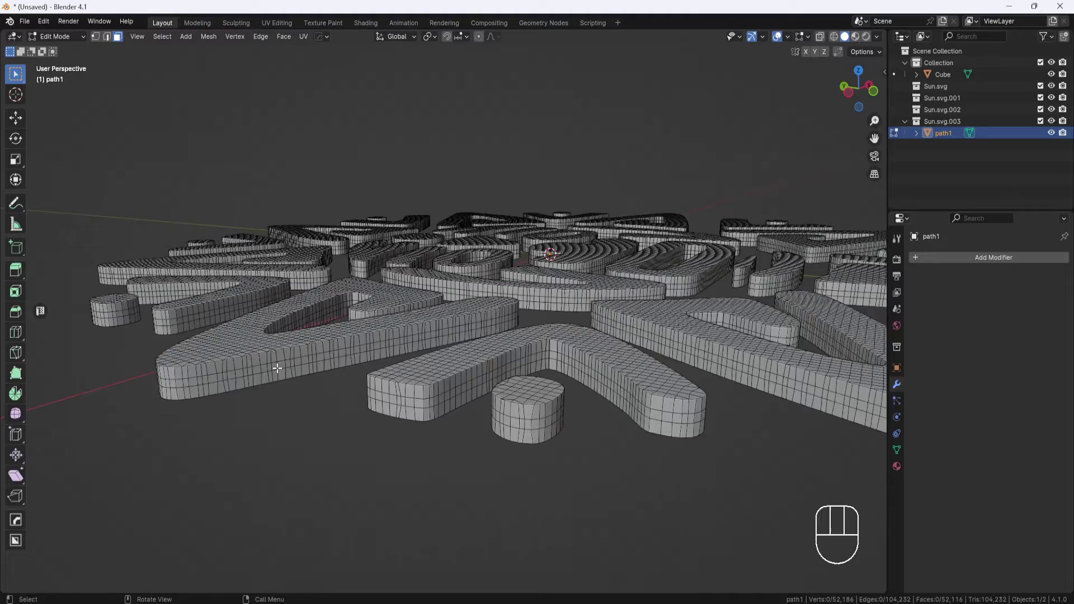
middle_click_drag(277, 368, 277, 406)
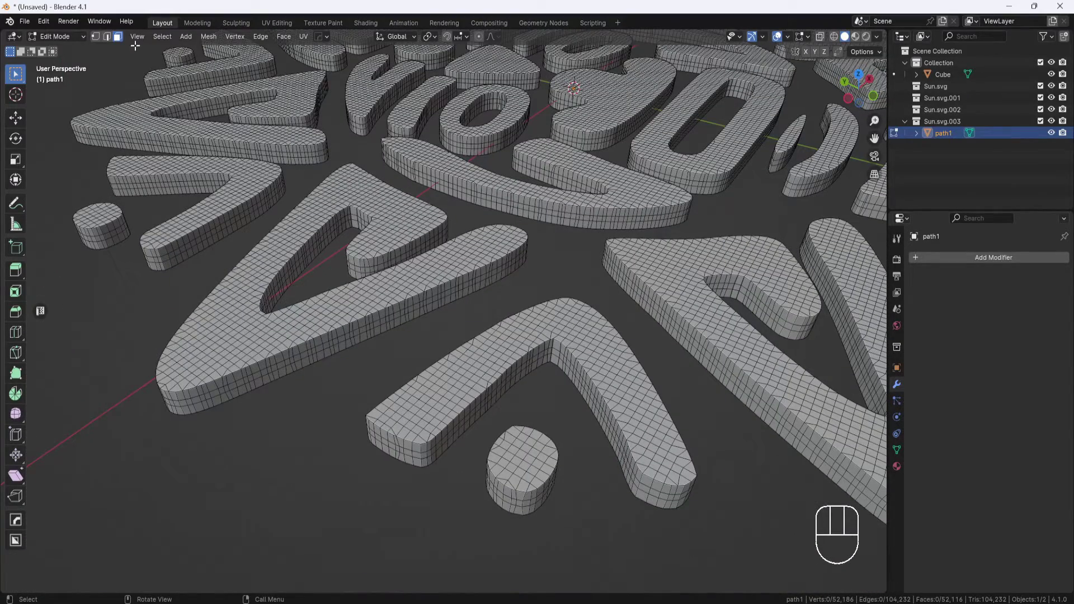
left_click(380, 203)
key("shift+g")
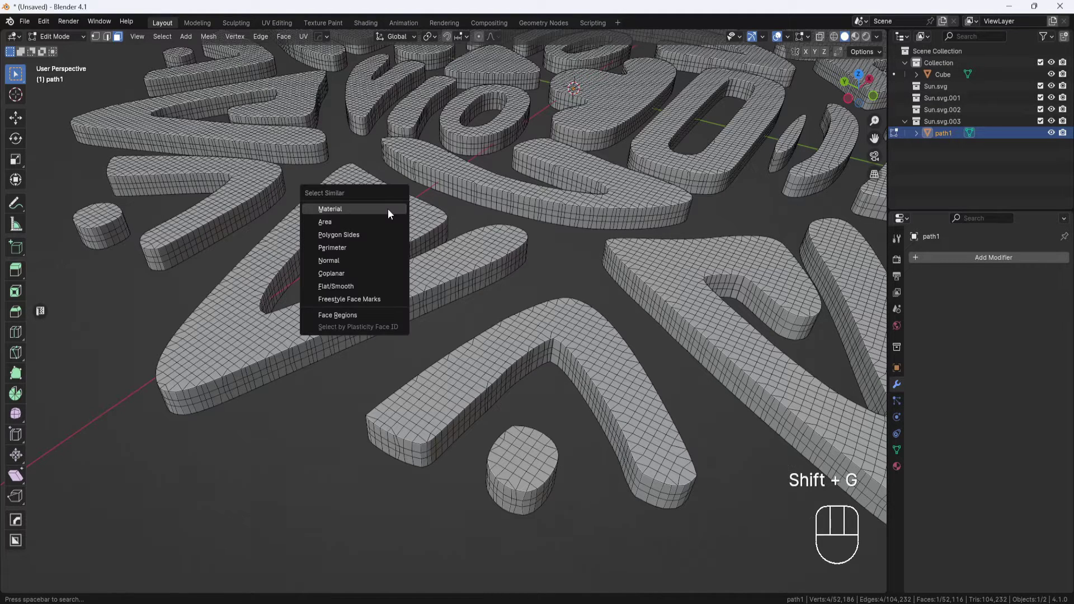
left_click(342, 272)
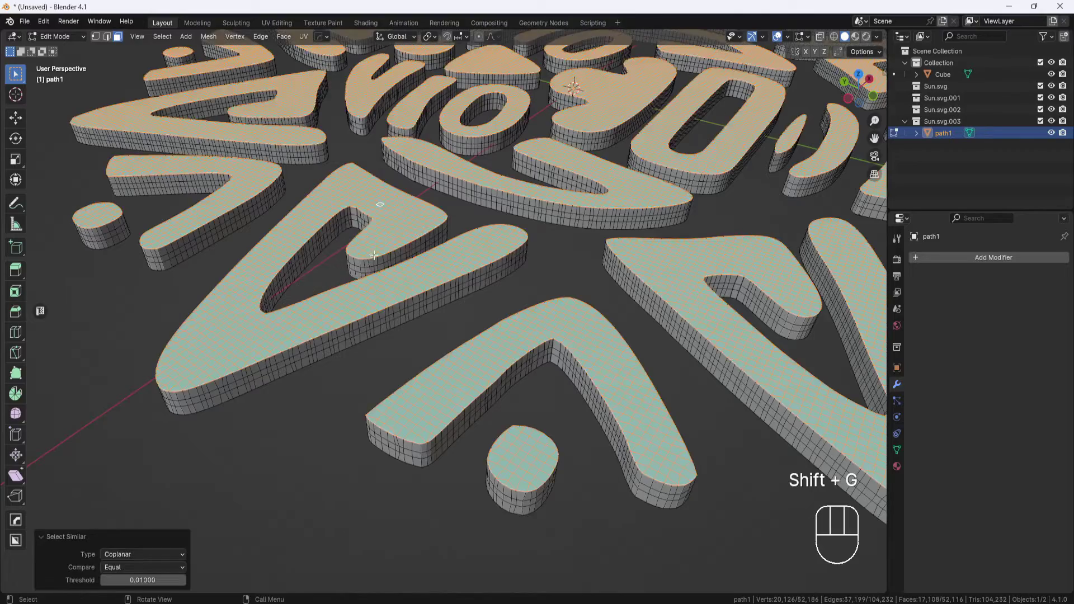
Separate the selected top faces of the sun into their own object
middle_click_drag(375, 233, 408, 308, "shift")
middle_click_drag(409, 308, 386, 316)
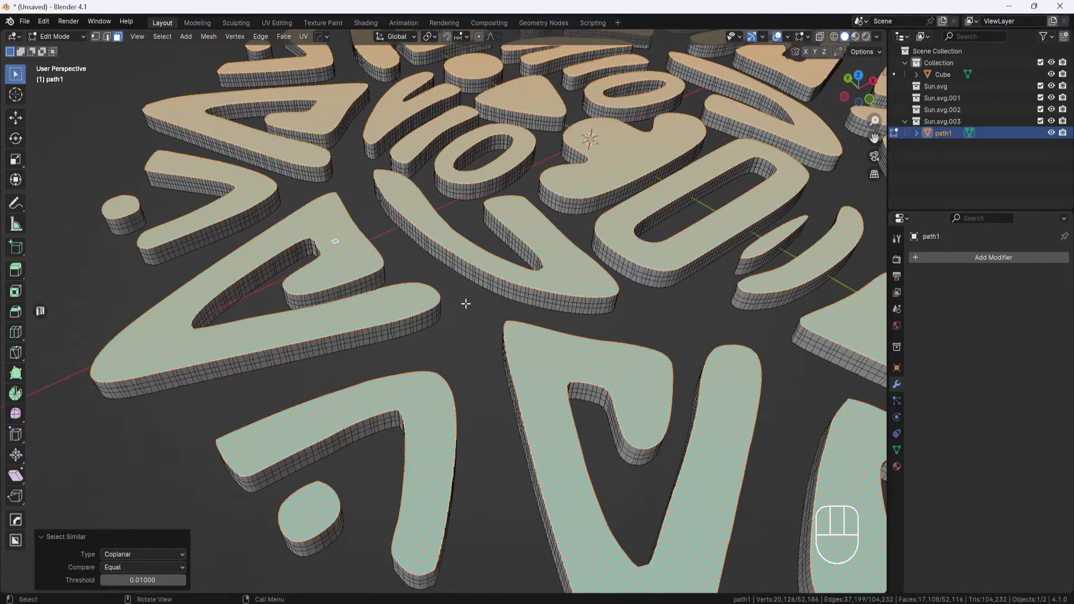
key("p")
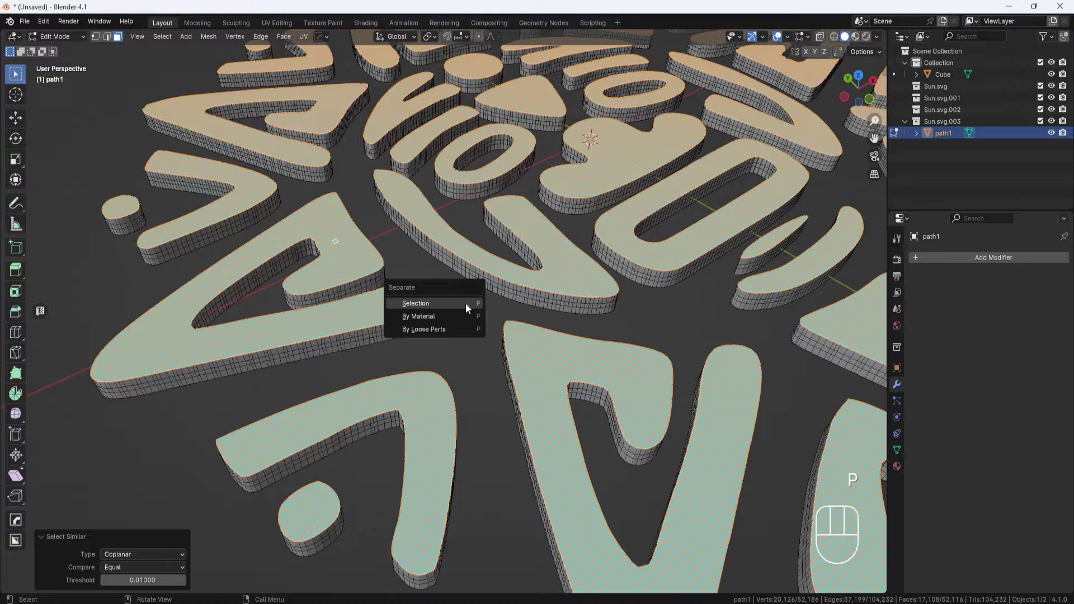
left_click(444, 303)
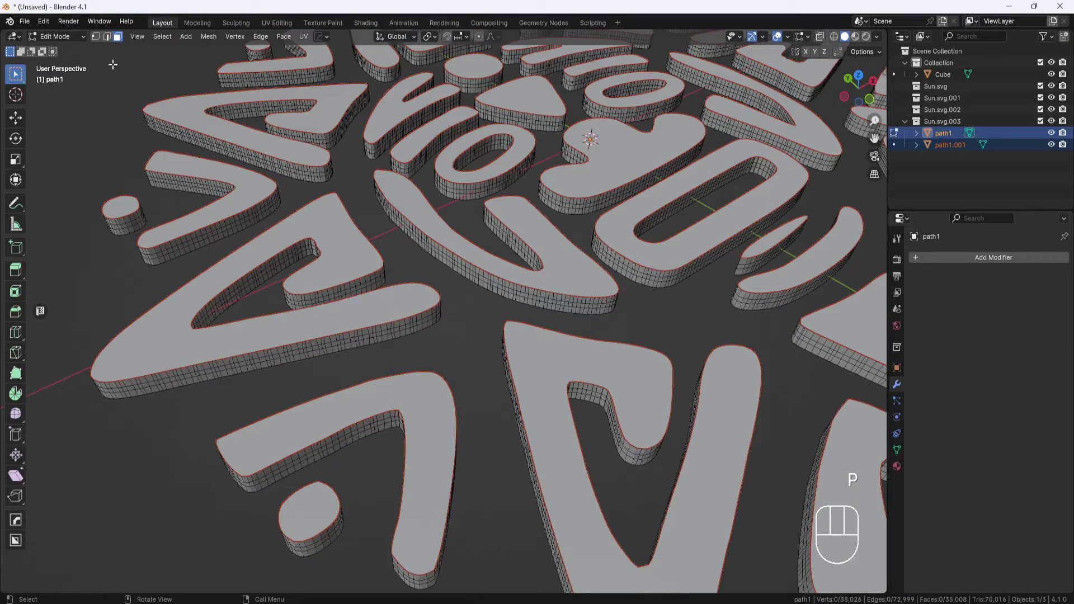
Return to Object Mode and delete the original sun body with the side walls, keeping the separated top faces
left_click(79, 35)
left_click(84, 49)
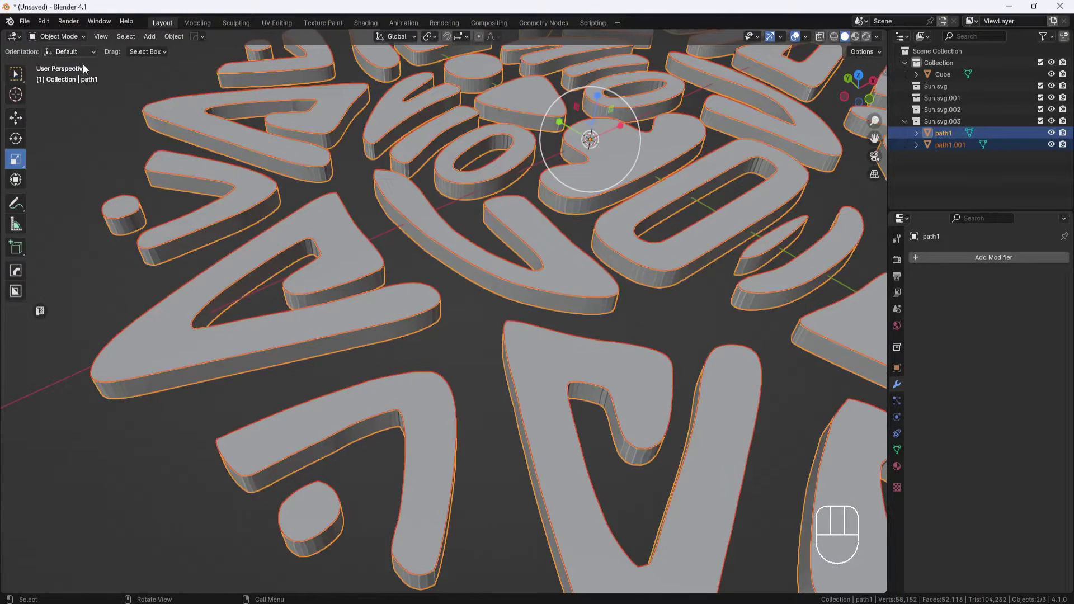
left_click(254, 361)
middle_click_drag(267, 367, 277, 348)
key("Delete")
Enter Edit Mode on the remaining flat sun and select all of its coplanar faces
scroll(344, 316, "up", 3)
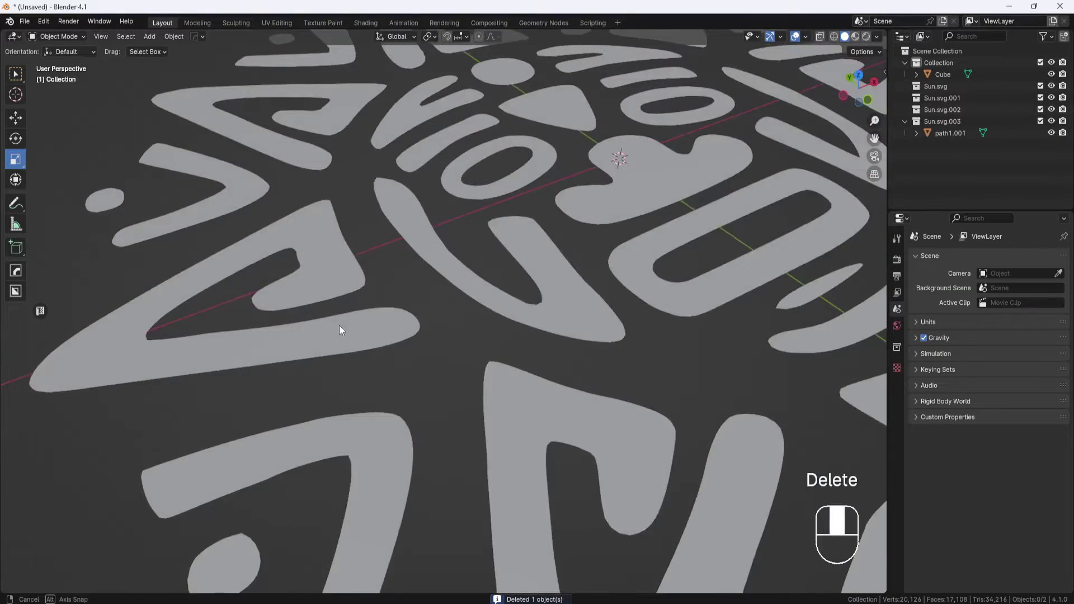
middle_click_drag(339, 324, 338, 326)
scroll(339, 324, "down", 3)
middle_click_drag(423, 282, 381, 287, "shift")
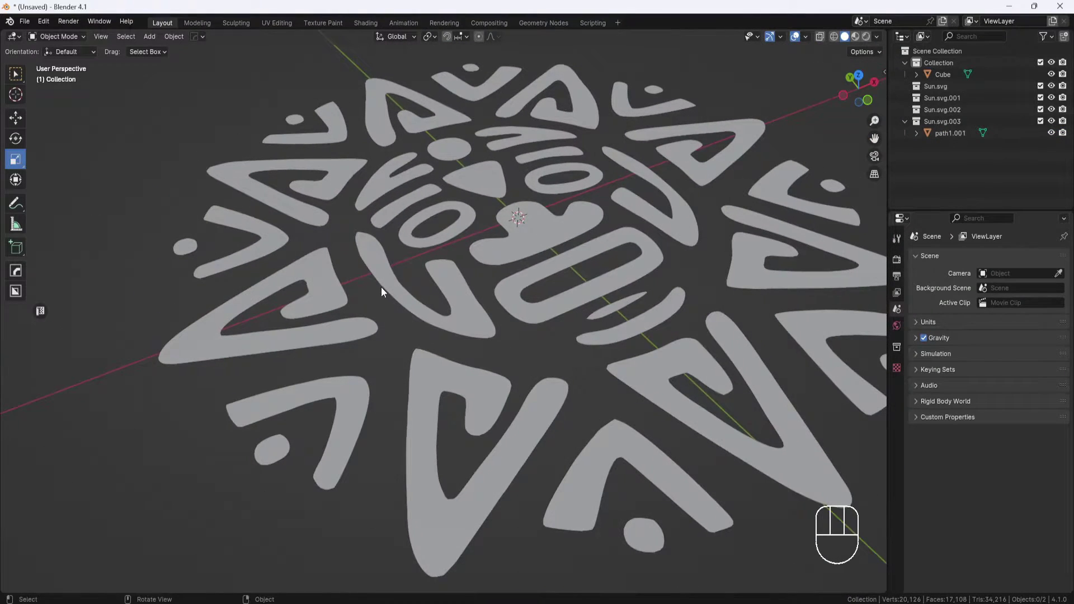
left_click(334, 288)
left_click(81, 37)
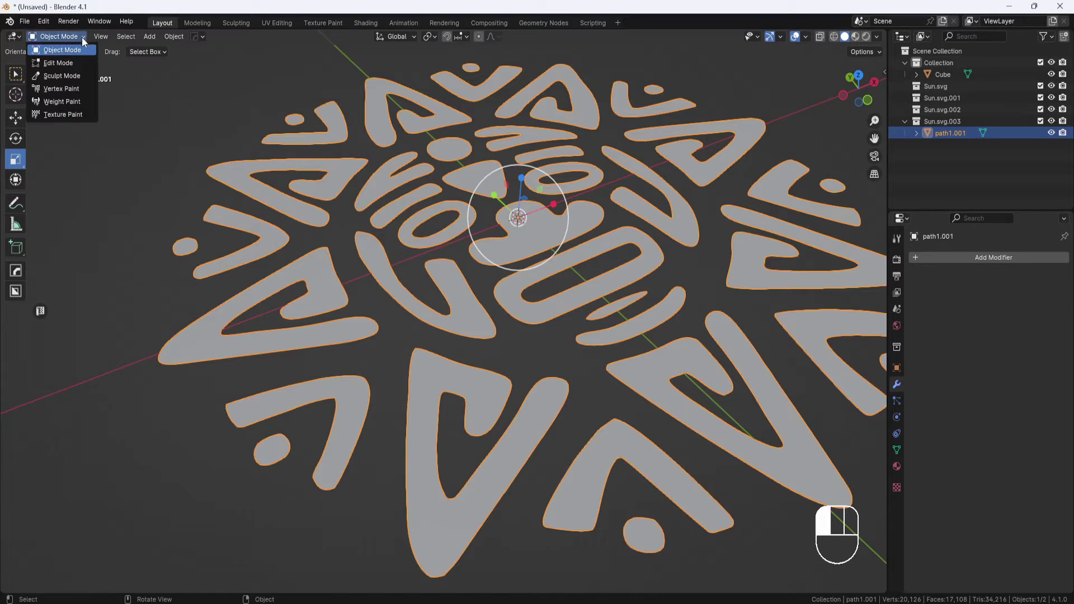
left_click(70, 64)
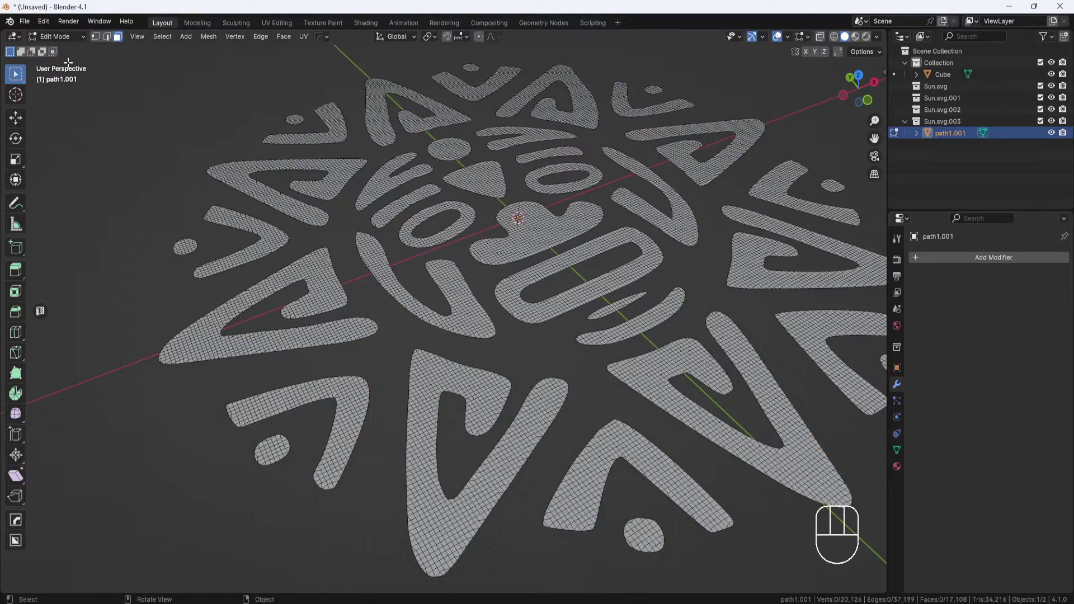
key("shift+g")
left_click(326, 279)
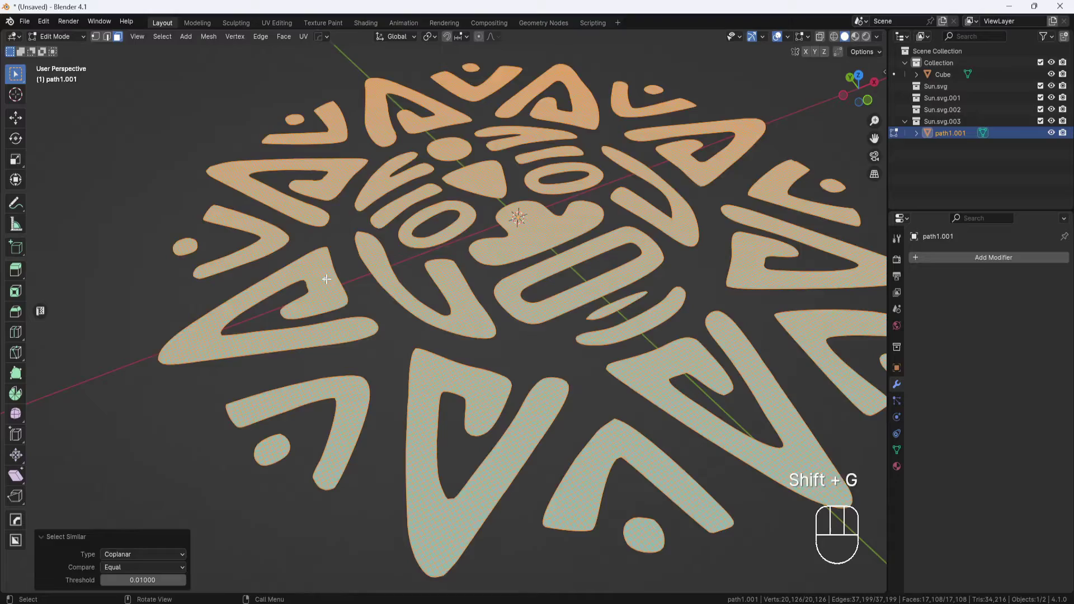
Extrude the flat sun faces downward by about 0.013 m and check the thickness from the side
key("e")
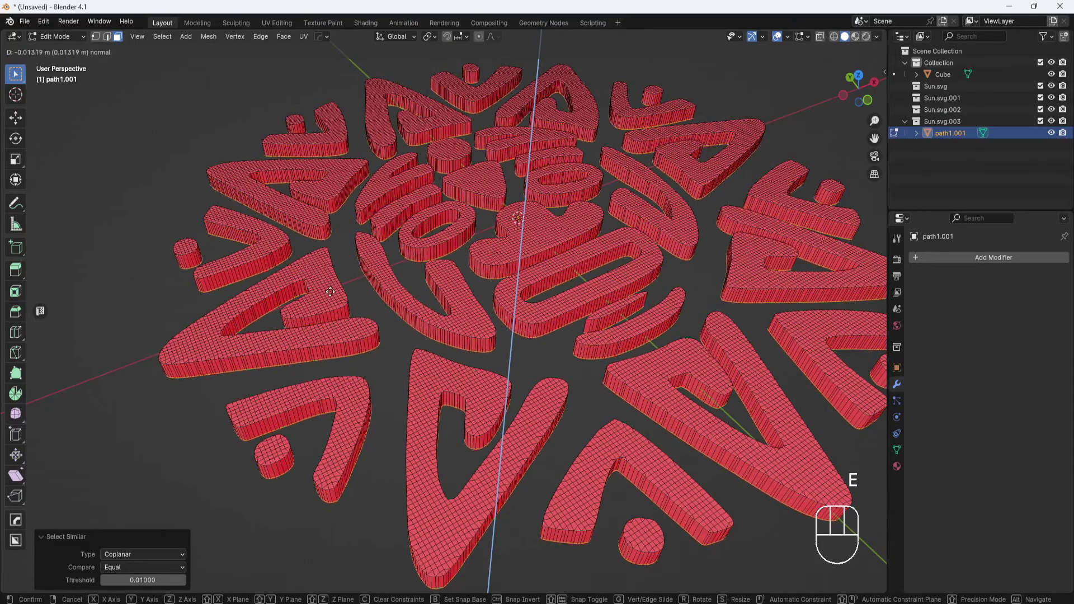
left_click(330, 291)
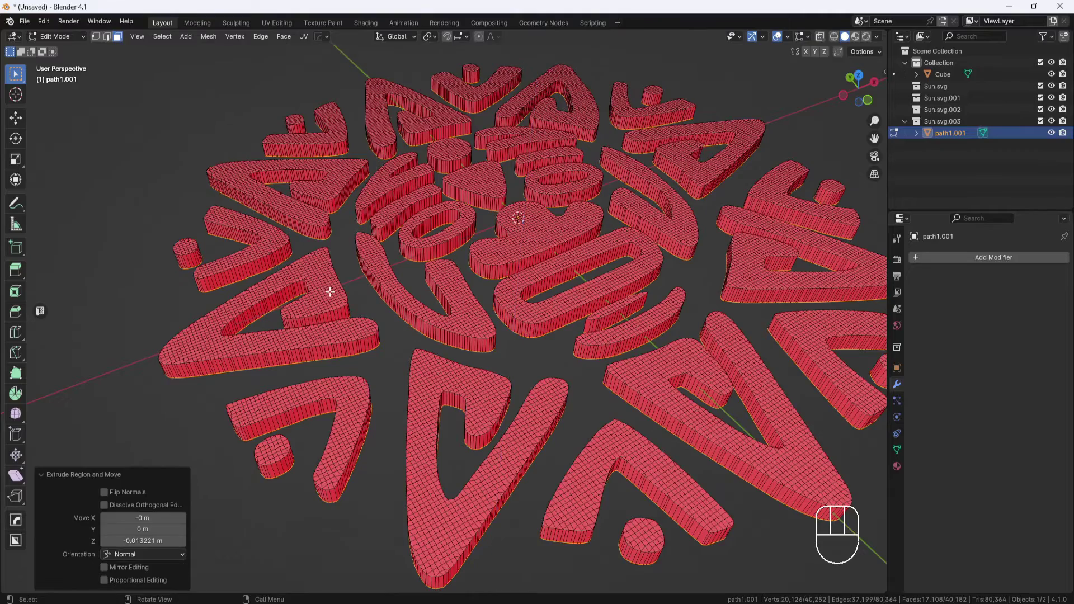
middle_click_drag(329, 292, 351, 236)
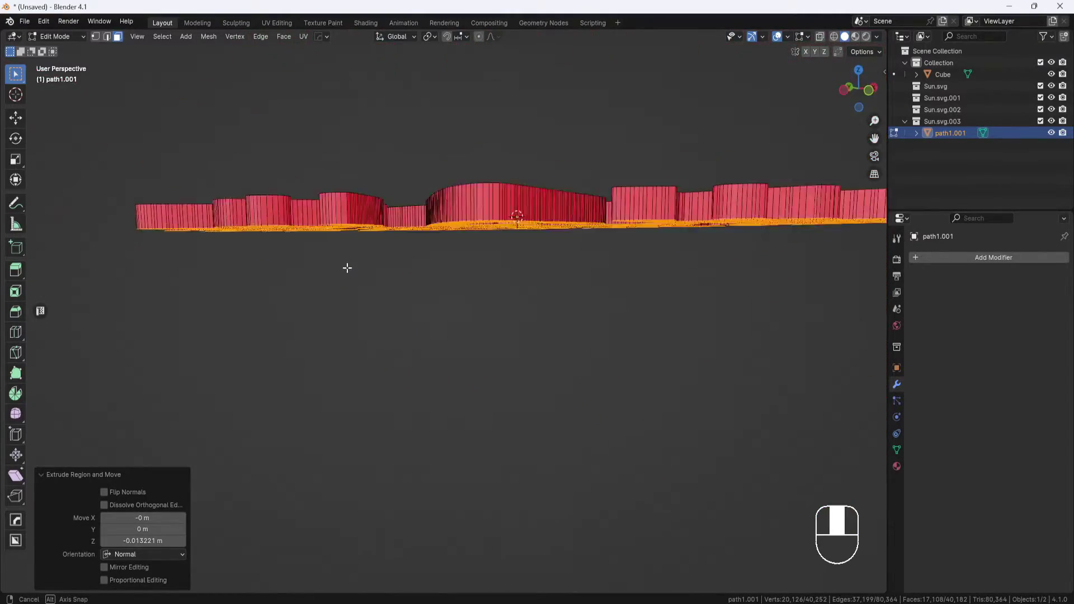
middle_click_drag(347, 268, 331, 326)
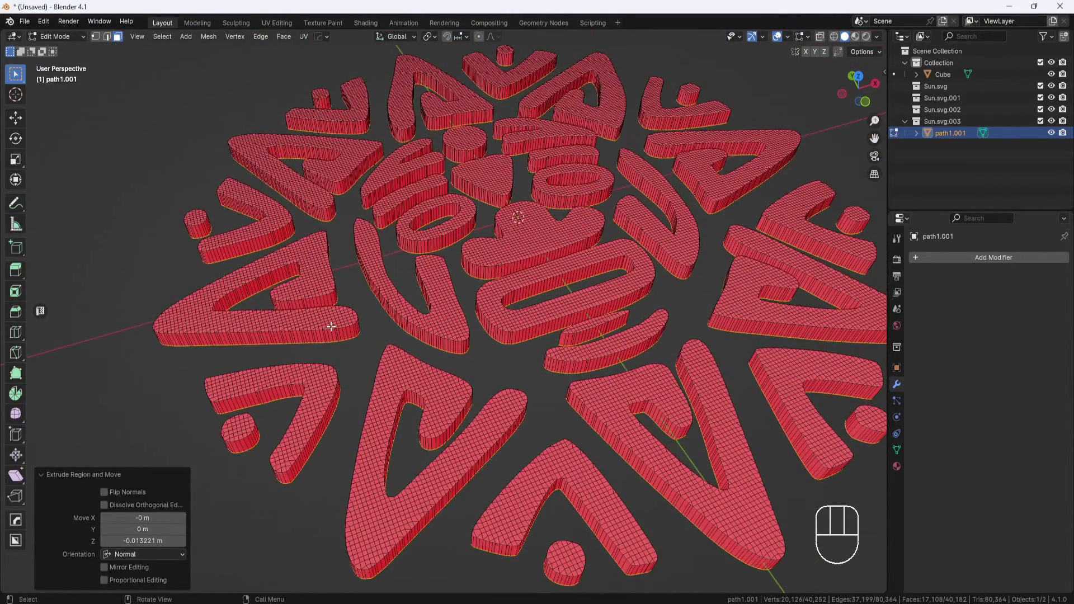
Select all faces of the extruded sun, flip their normals and clear the selection
key("a")
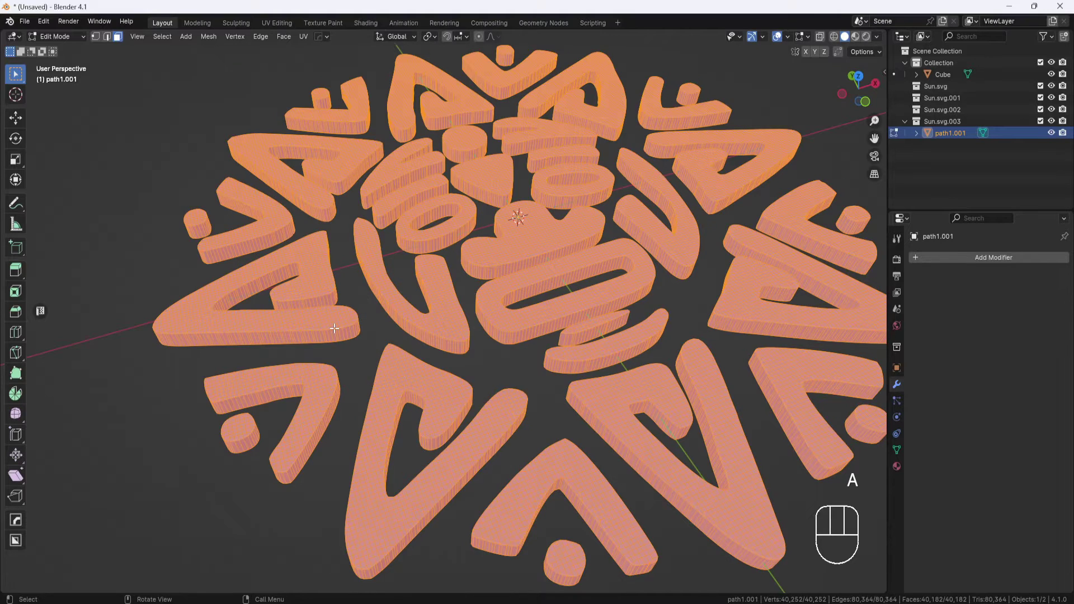
right_click(334, 327)
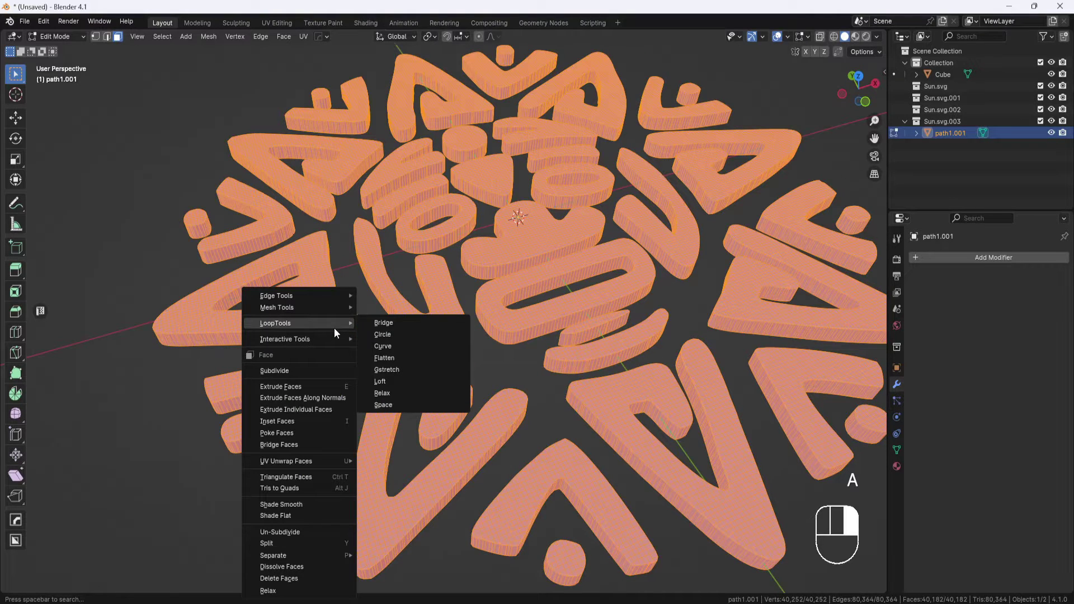
mouse_move(332, 310)
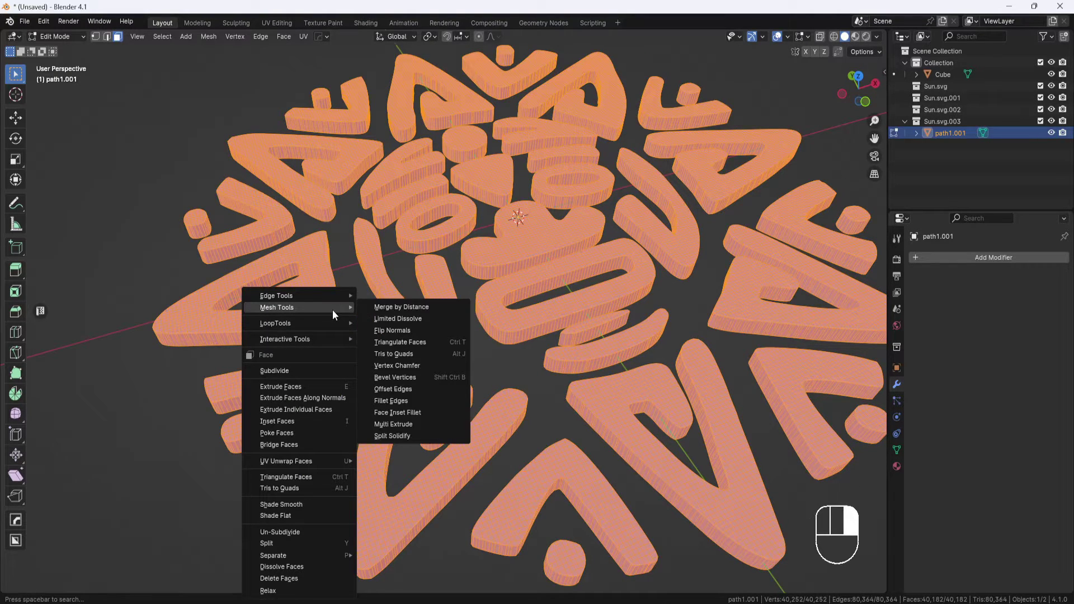
left_click(386, 329)
left_click(369, 316)
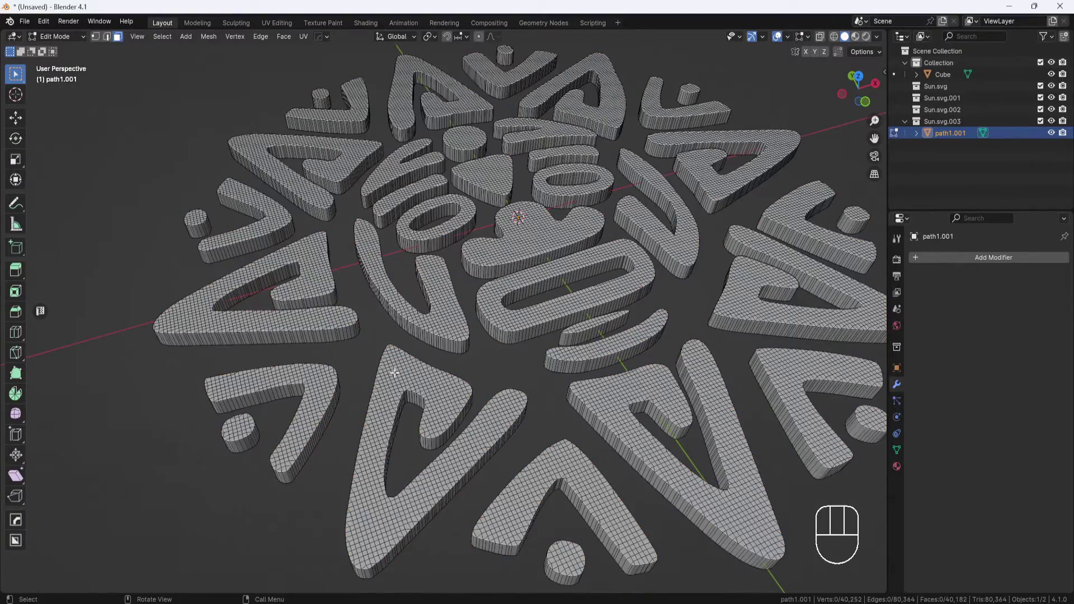
Return to Object Mode and shift the sun along negative Y in two moves of about 0.26 m and 1.38 m
middle_click_drag(393, 371, 401, 288)
left_click(79, 36)
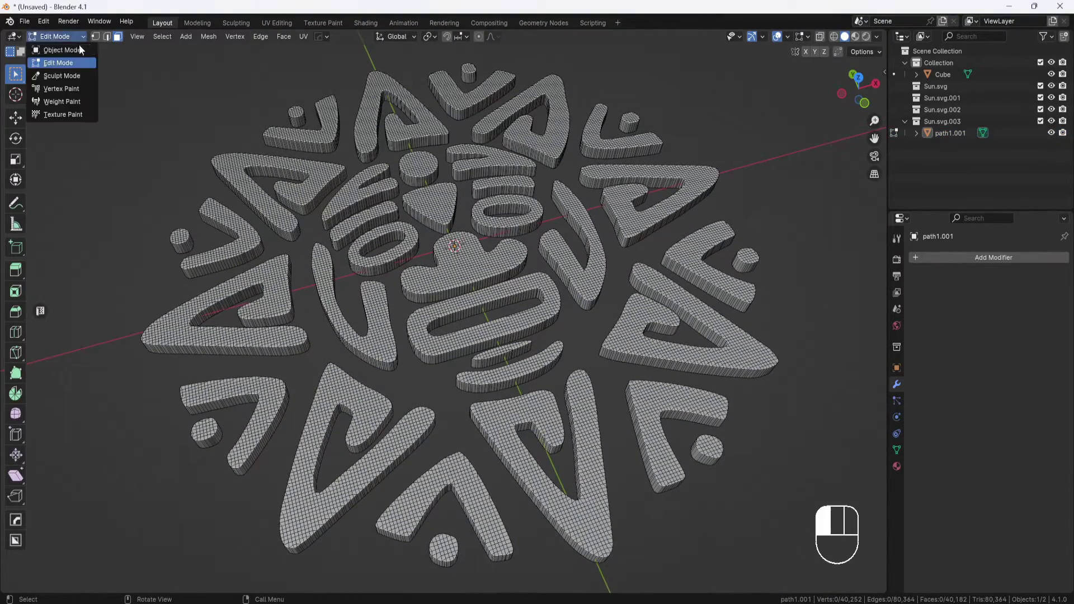
left_click(76, 51)
left_click(15, 121)
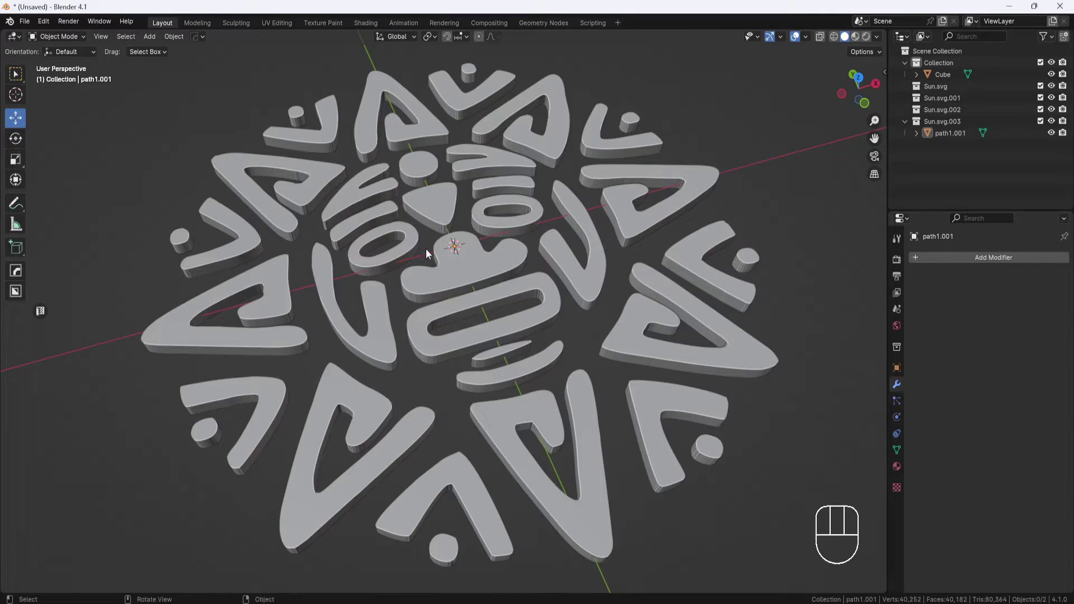
left_click(421, 247)
scroll(392, 248, "down", 4)
middle_click_drag(415, 291, 447, 277)
left_click_drag(431, 270, 498, 338)
scroll(391, 280, "down", 8)
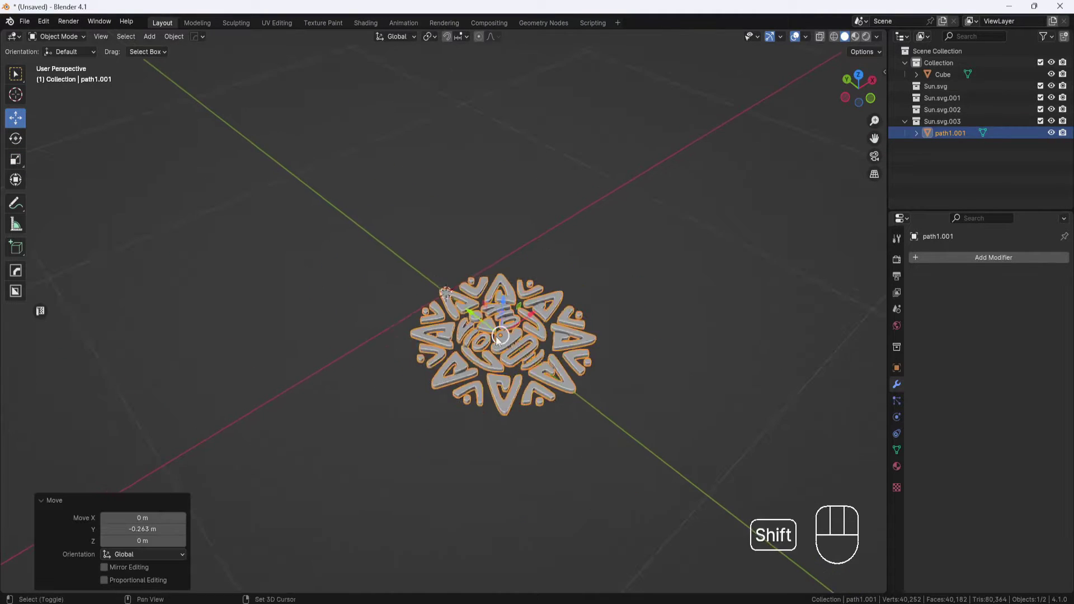
left_click_drag(423, 291, 575, 395)
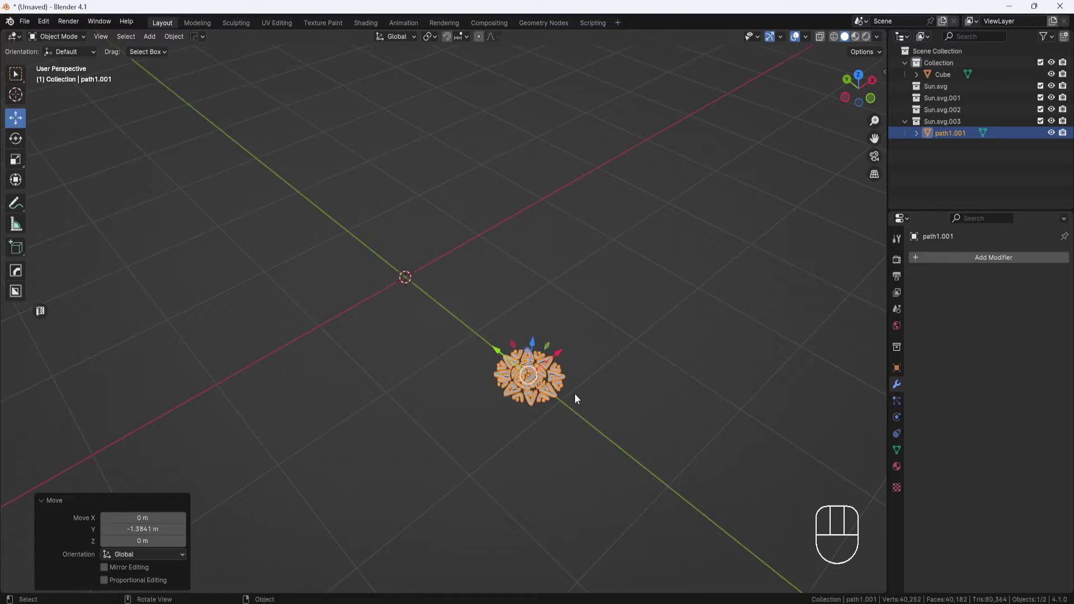
Rotate the sun 90° about the X axis so it stands upright and apply its rotation
scroll(576, 394, "up", 3)
scroll(270, 199, "up", 2)
left_click(15, 139)
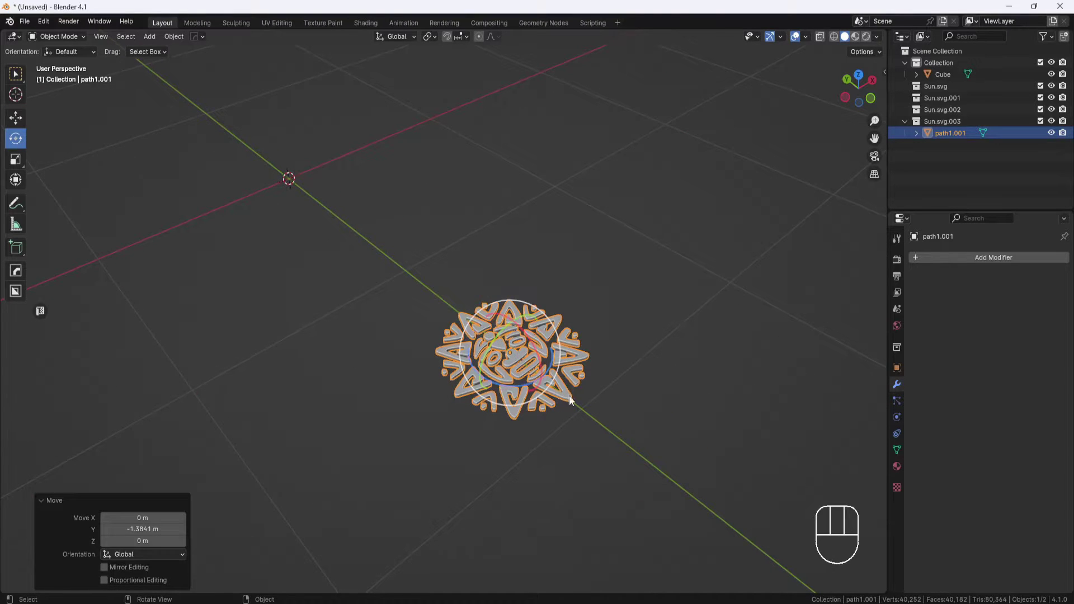
left_click_drag(528, 338, 526, 382, "ctrl")
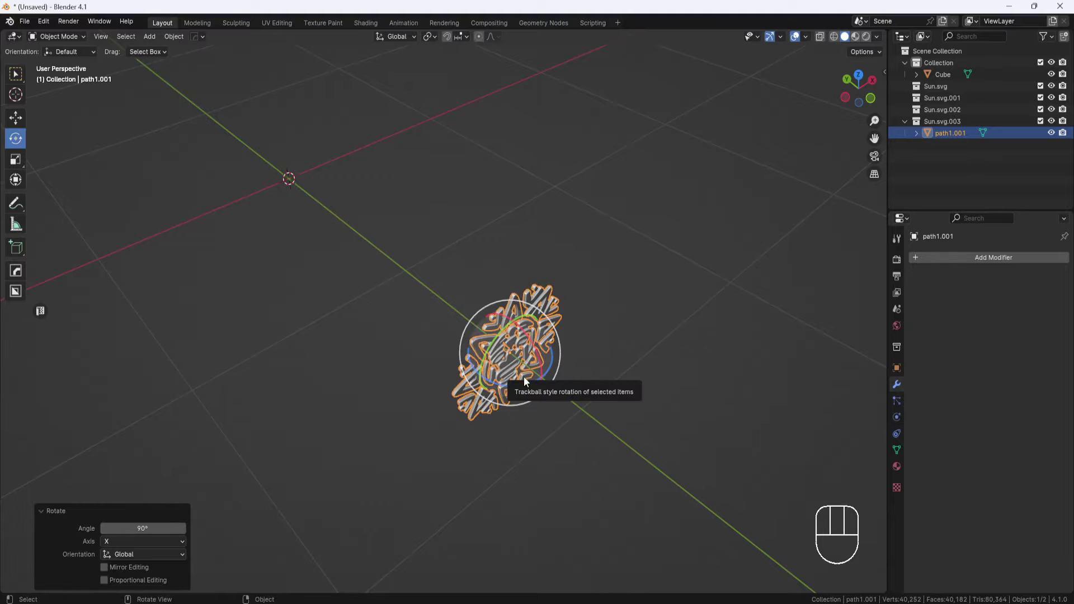
middle_click_drag(524, 377, 504, 369)
key("ctrl+a")
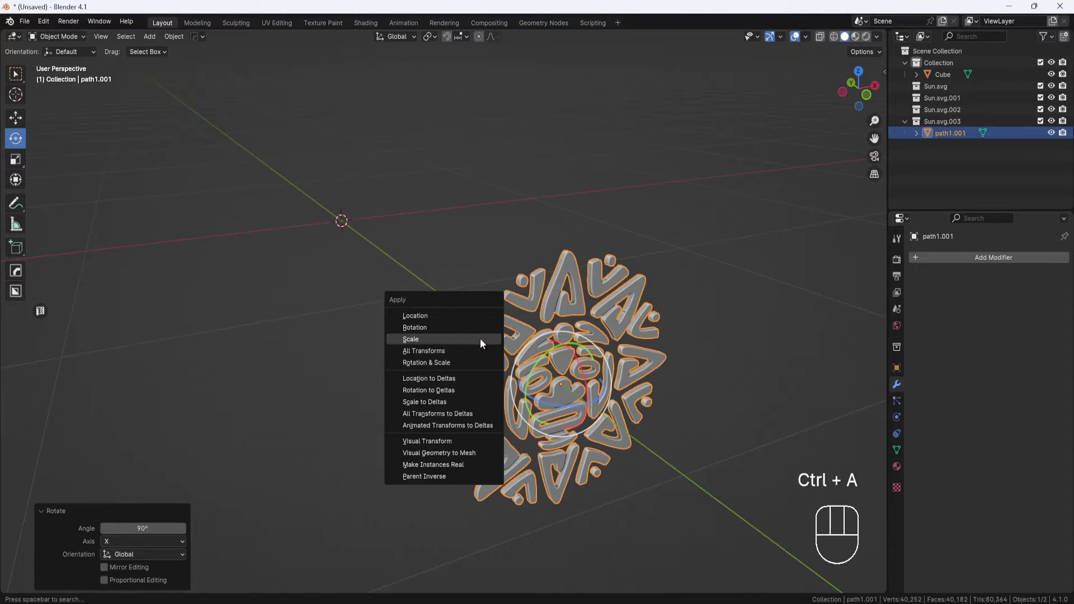
left_click(443, 327)
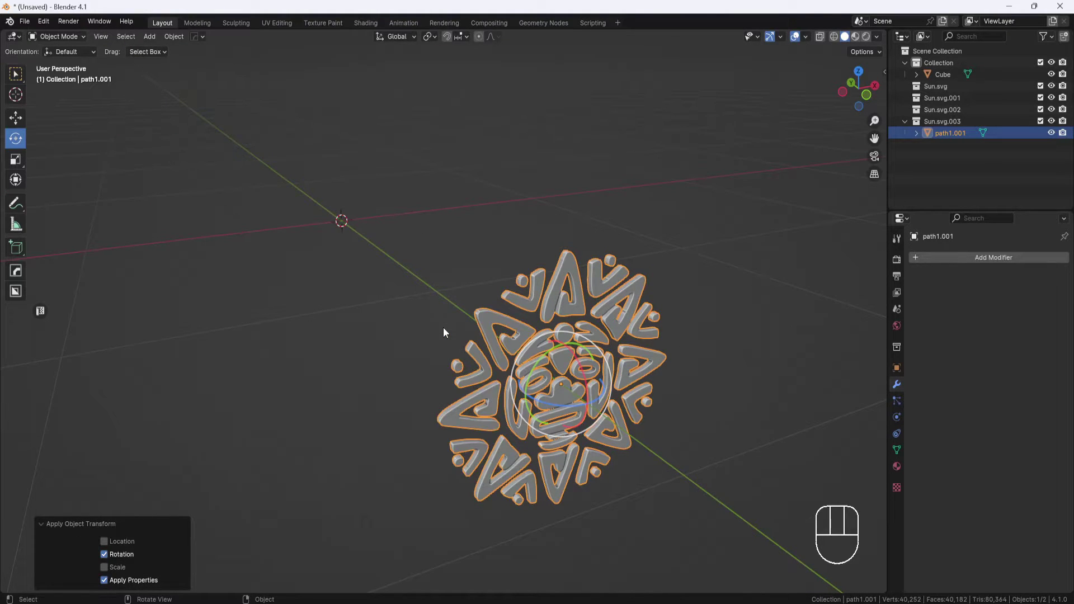
Add a mesh cylinder at the origin with 64 vertices and a radius of 0.5 m
key("shift+a")
mouse_move(448, 340)
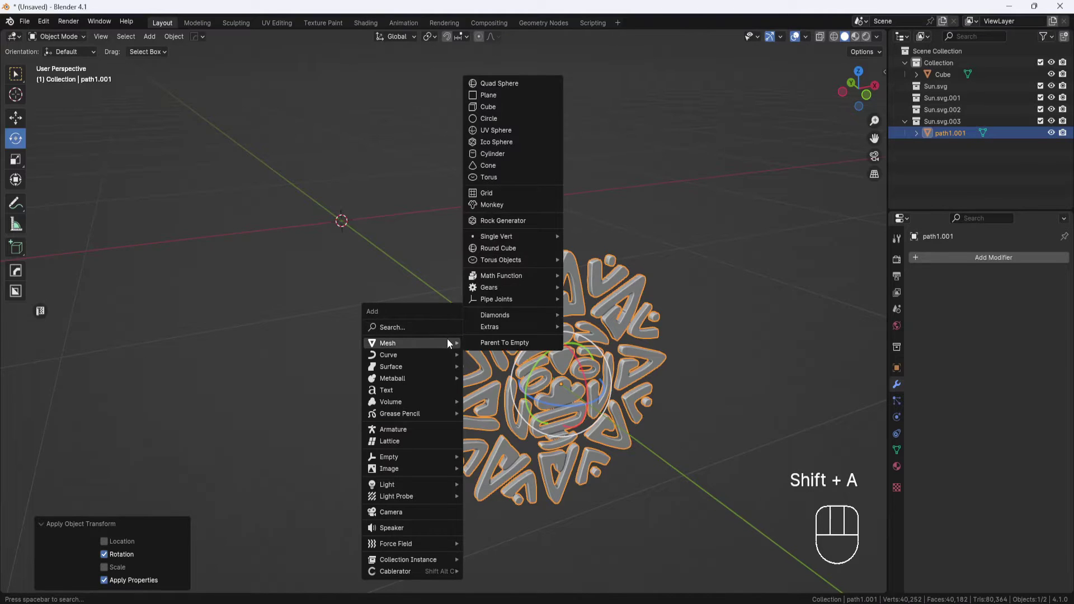
left_click(505, 156)
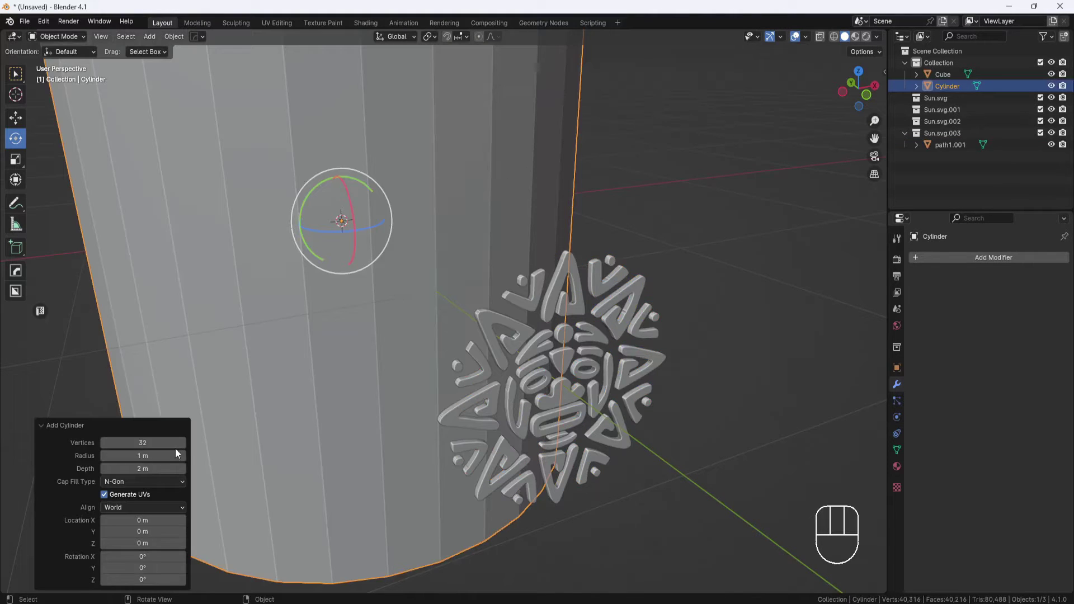
left_click(155, 442)
type("64")
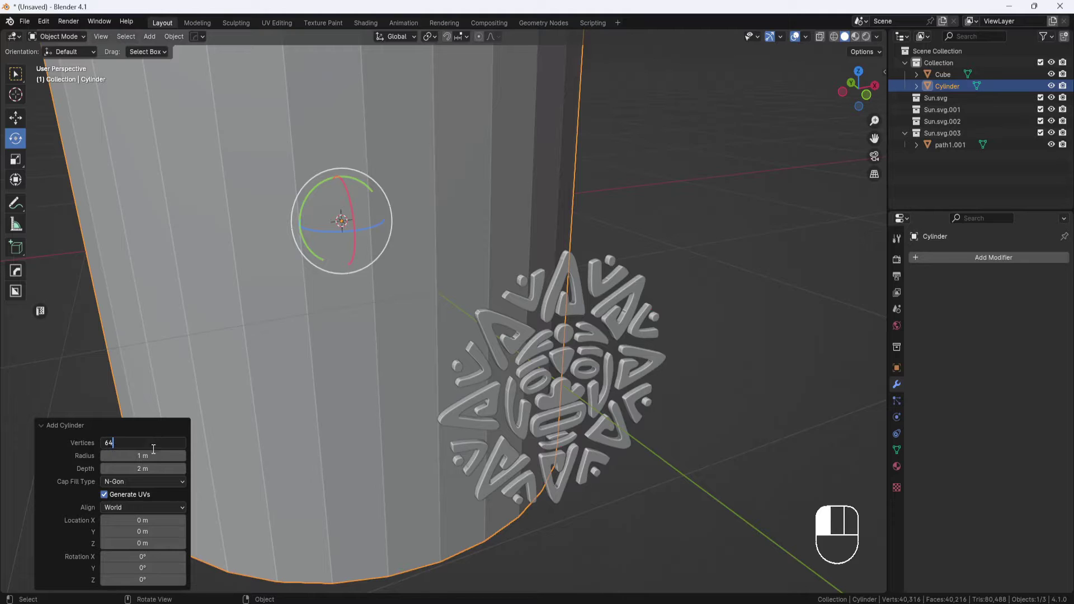
key("Return")
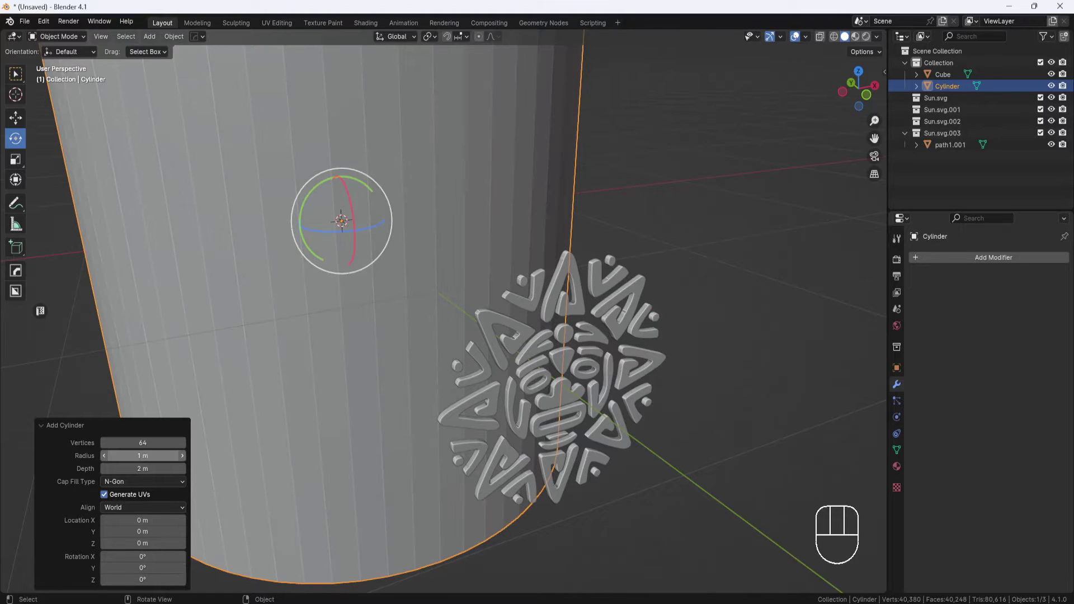
left_click(148, 455)
type(".5")
key("Return")
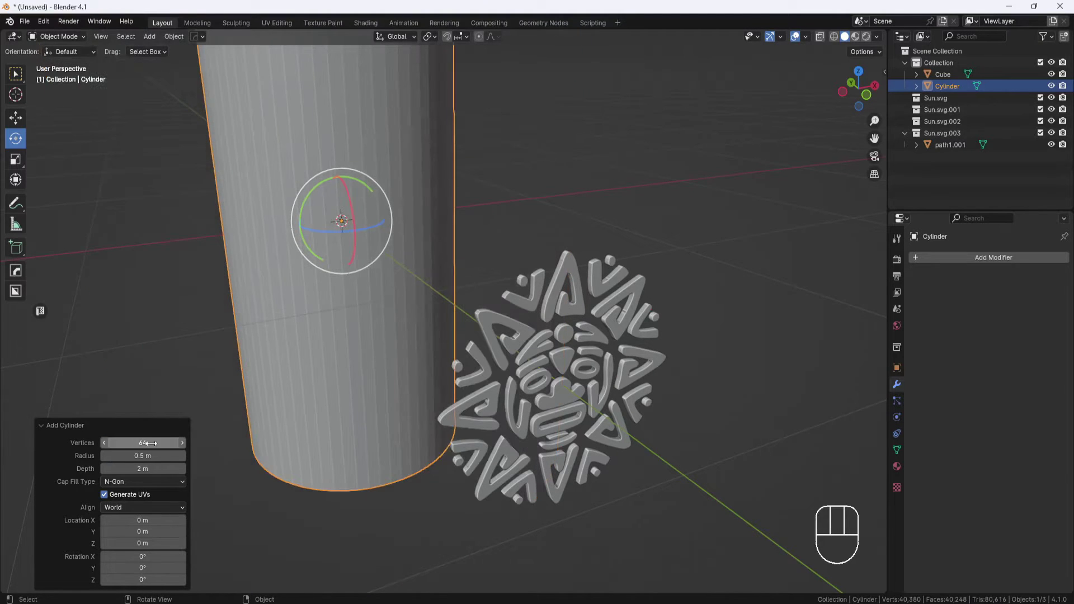
Shade the cylinder smooth by angle at 30° and inspect the whole cylinder beside the sun
right_click(199, 293)
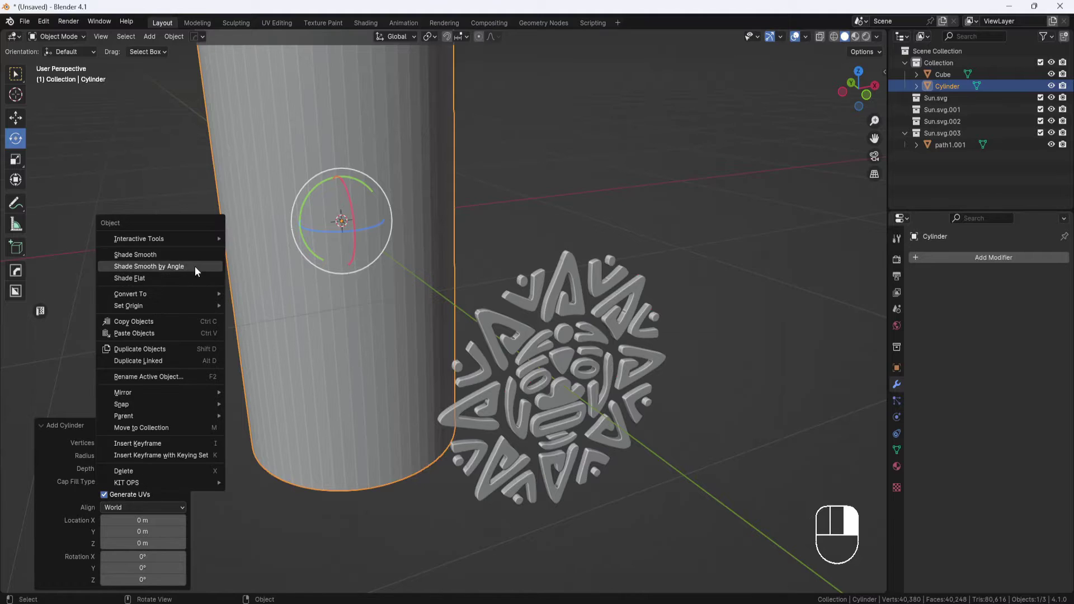
left_click(194, 266)
scroll(264, 344, "down", 3)
middle_click_drag(349, 355, 353, 374, "shift")
middle_click_drag(352, 374, 382, 396)
Move the upright sun along the Y axis until it sits just in front of the cylinder's surface
left_click(15, 117)
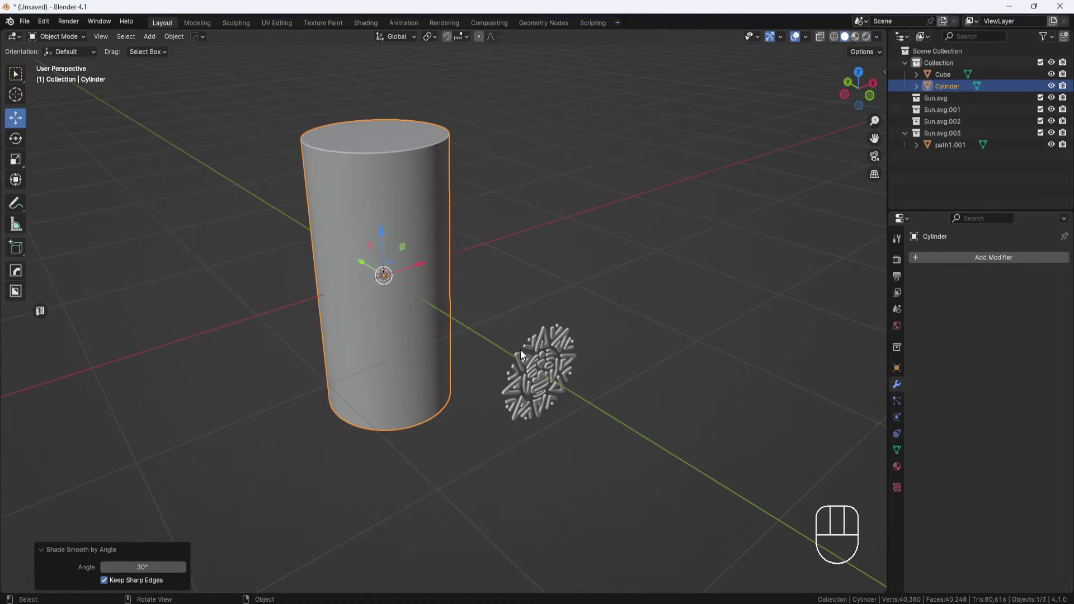
left_click(547, 364)
left_click_drag(547, 363, 424, 264)
middle_click_drag(423, 264, 425, 320)
left_click_drag(397, 308, 372, 305)
middle_click_drag(371, 305, 506, 367)
scroll(403, 320, "up", 5)
middle_click_drag(505, 366, 510, 344)
Snap the 3D cursor to the sun and add a lattice there with a radius of 0.61 m, enclosing the sun in front view
key("shift+s")
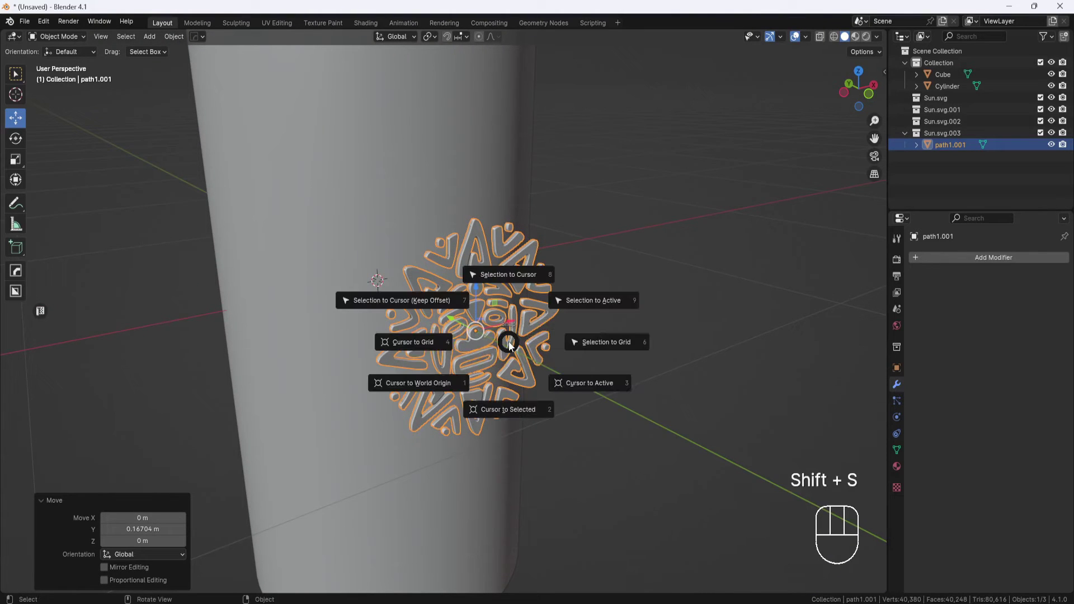
left_click(499, 407)
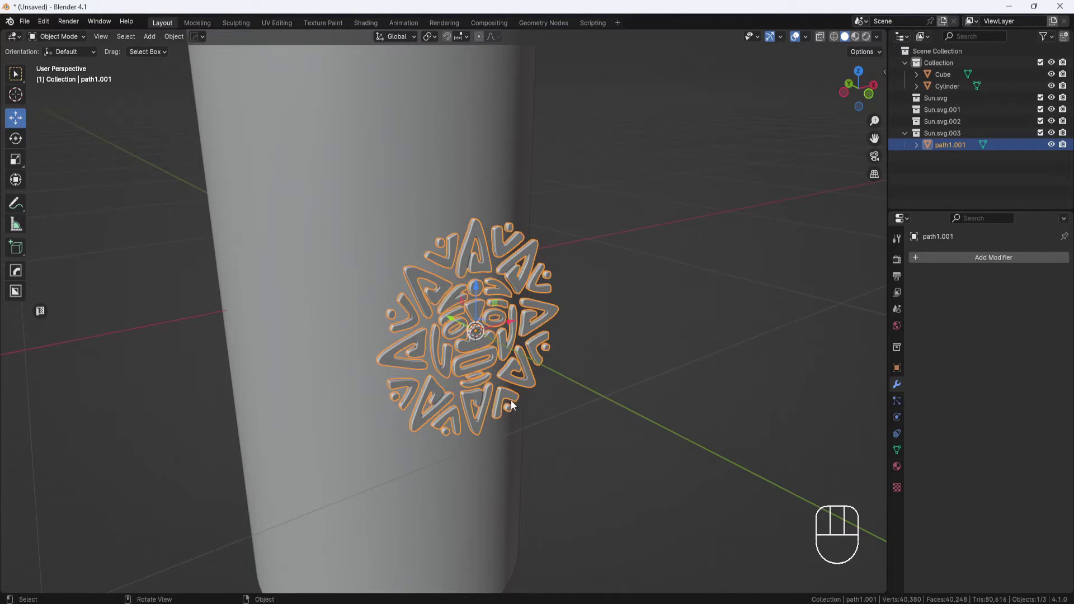
mouse_move(512, 406)
middle_mouse_down()
mouse_move(536, 399)
mouse_move(522, 411)
mouse_move(515, 396)
middle_mouse_up()
key("KP_1")
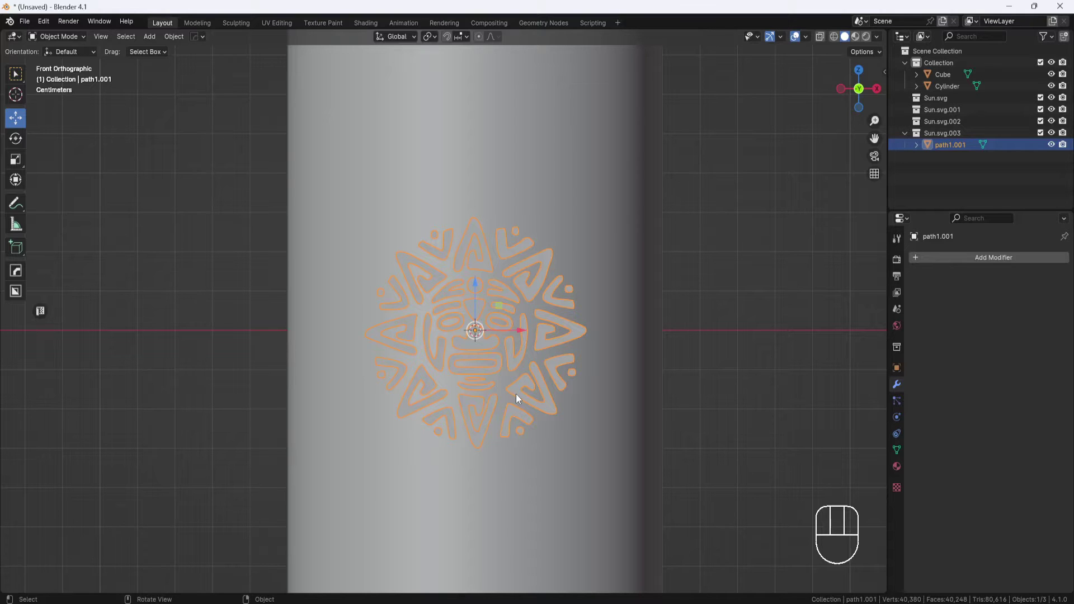
key("shift+a")
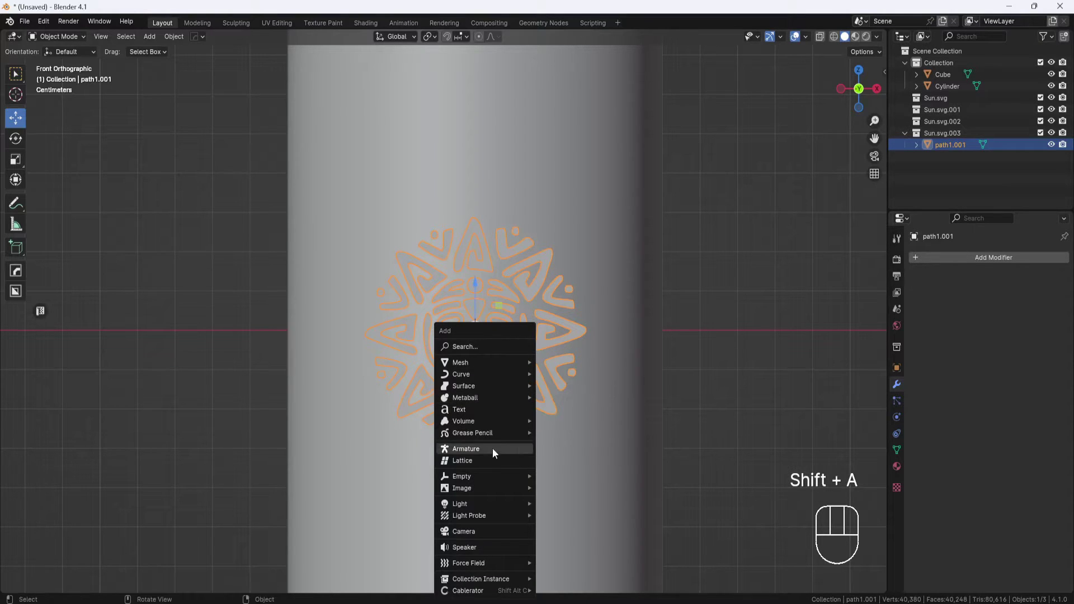
left_click(483, 463)
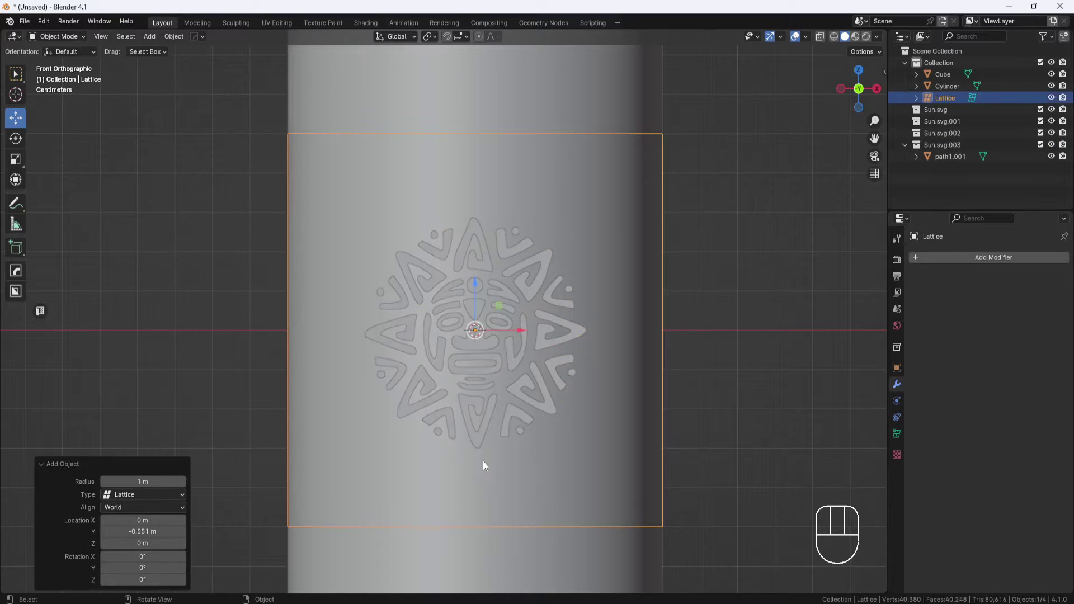
left_click_drag(142, 481, 94, 481)
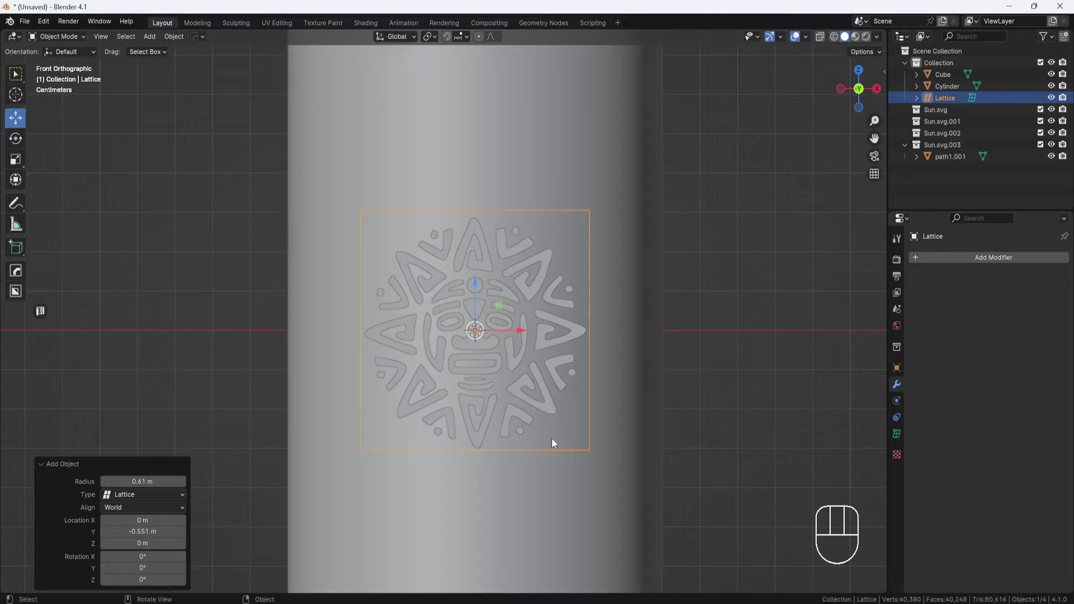
Set the lattice resolution to 20 in U, 1 in V and 20 in W
left_click(897, 434)
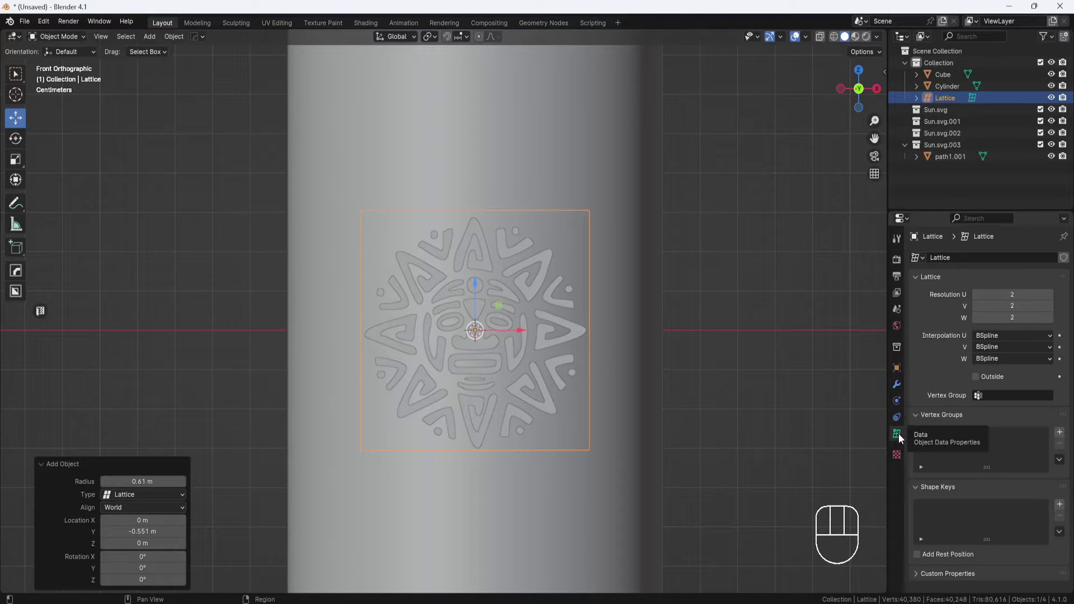
double_click(1016, 295)
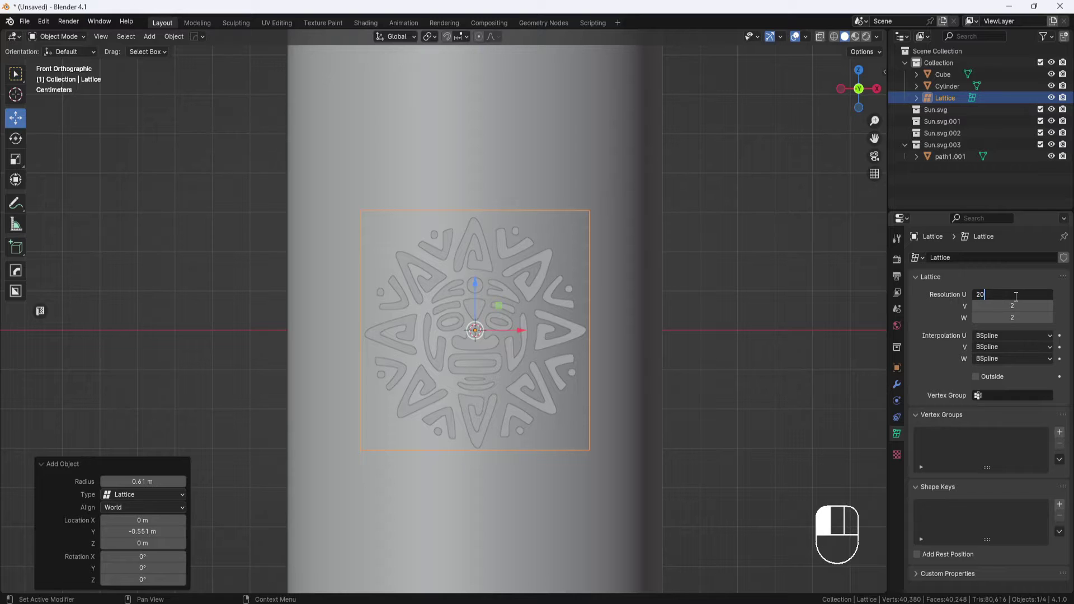
type("20")
key("Return")
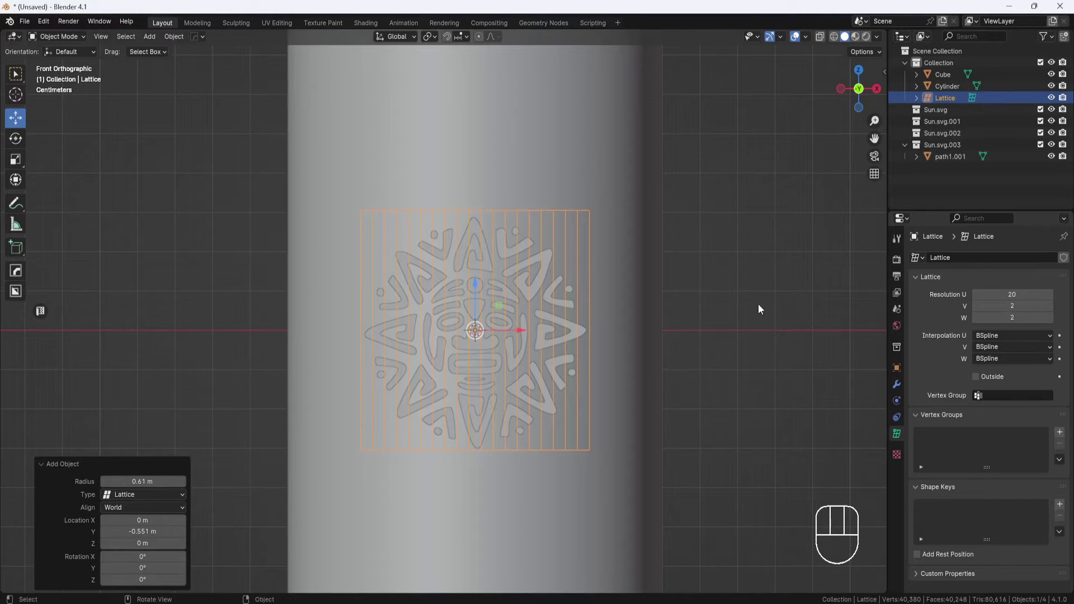
middle_click_drag(757, 304, 700, 338)
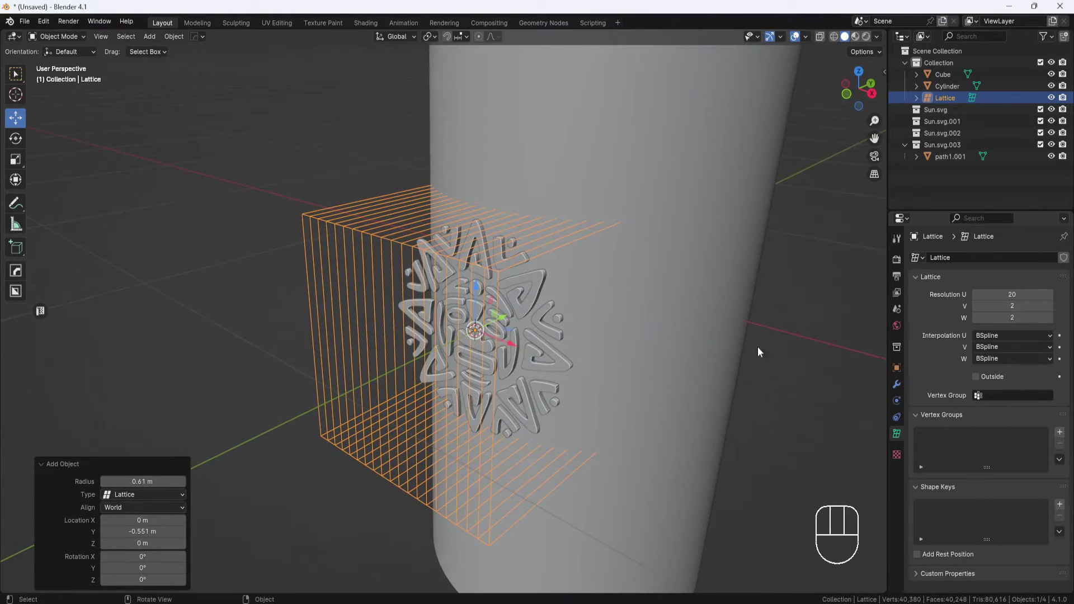
double_click(1012, 306)
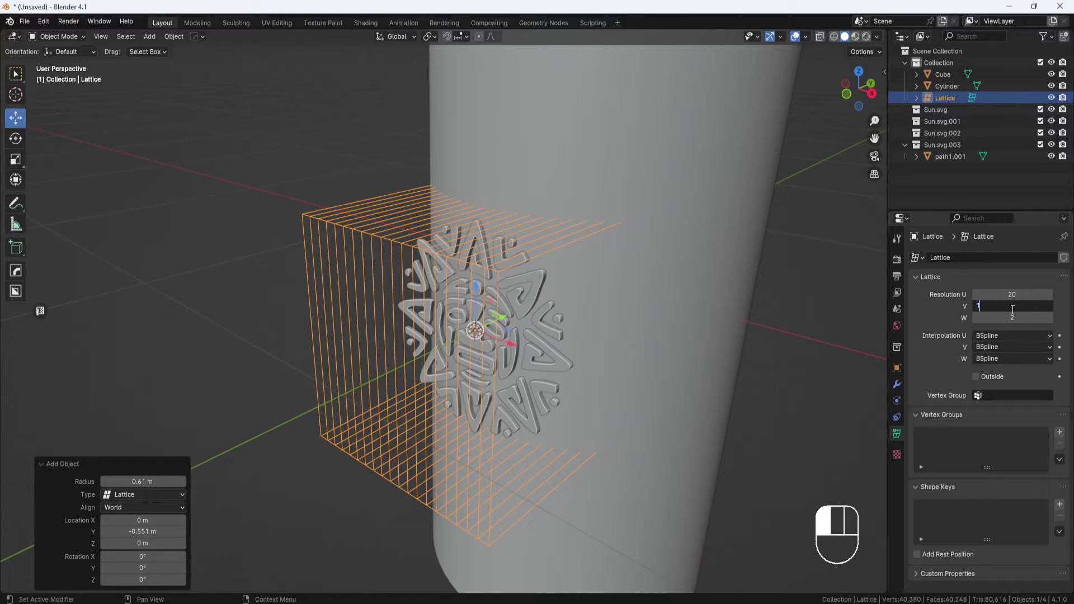
key("Return")
double_click(1011, 318)
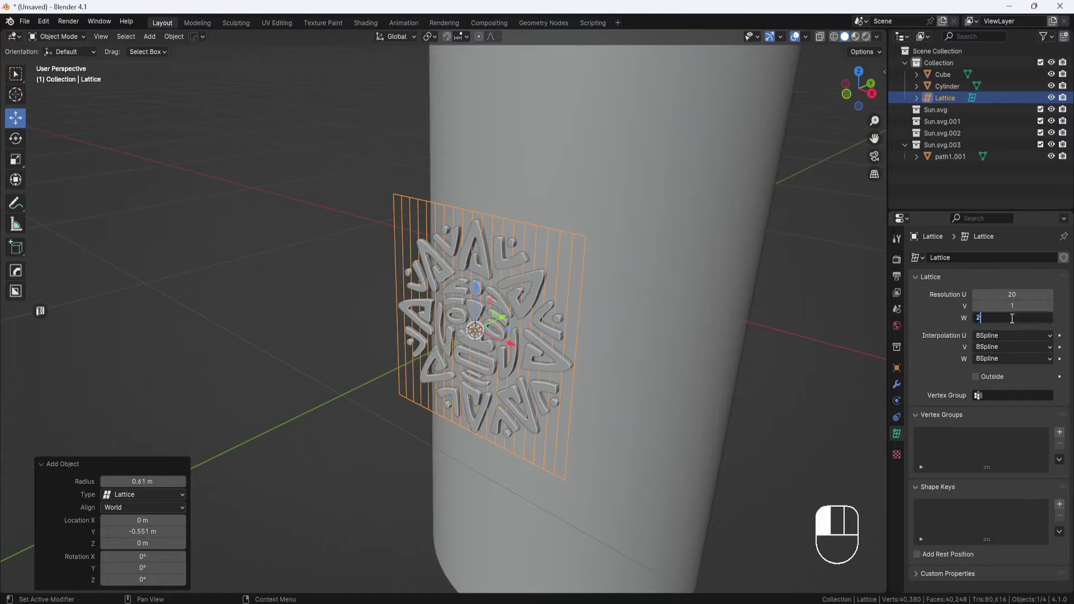
key("Return")
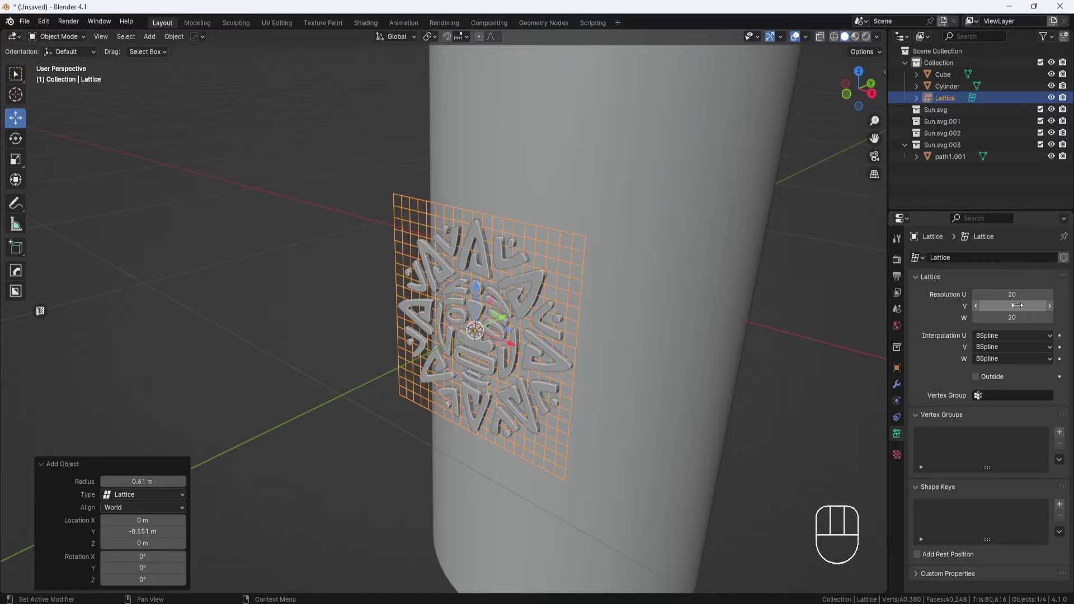
In top view, move the lattice about 0.0077 m along Y to line up with the sun's back face near the cylinder
middle_click_drag(737, 314, 698, 324)
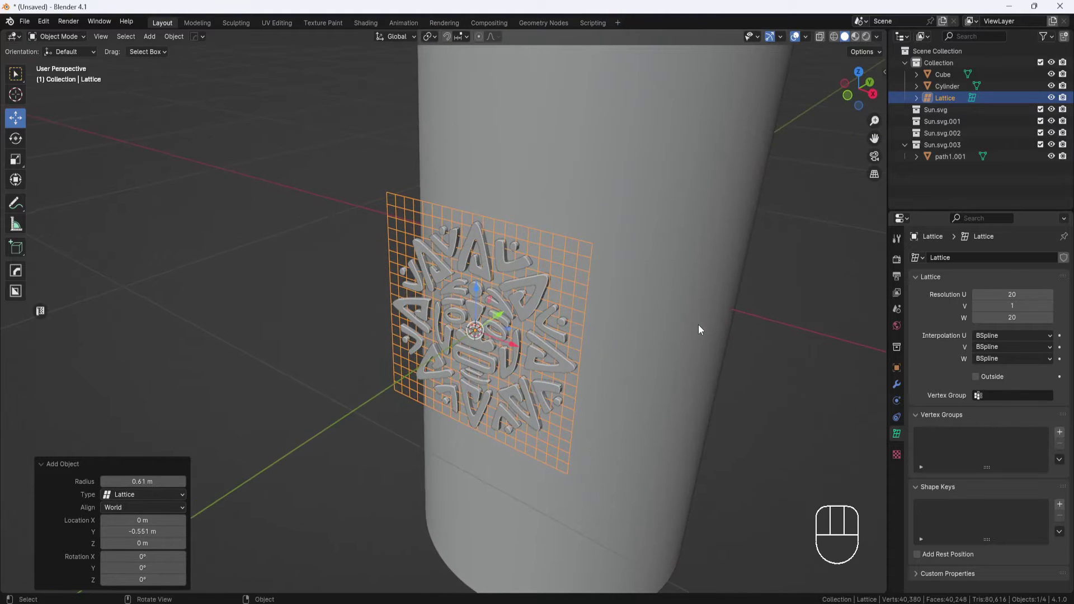
key("KP_7")
scroll(529, 330, "up", 5)
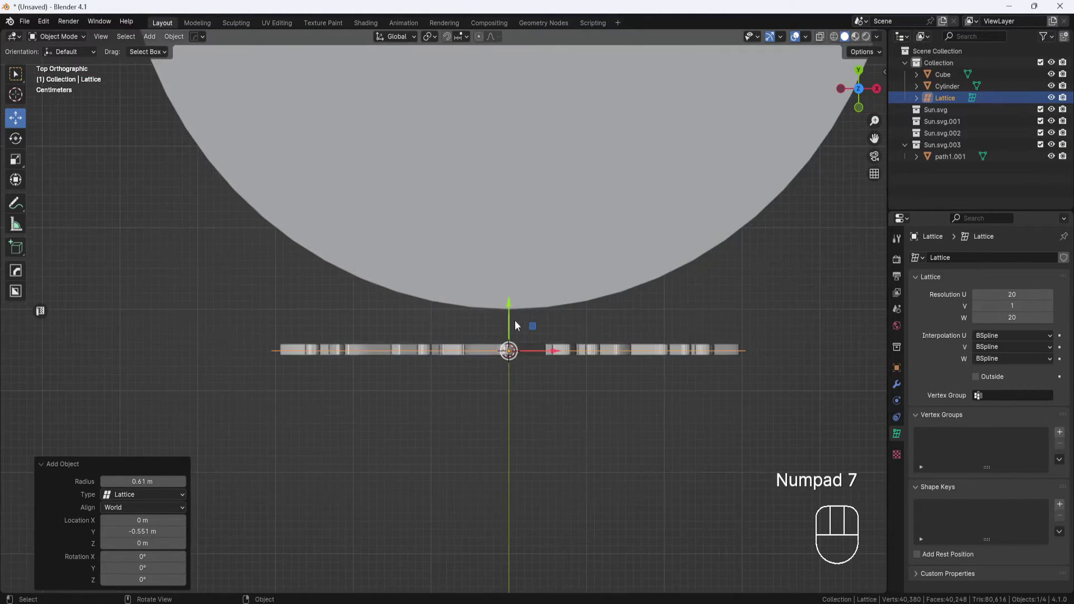
left_click_drag(579, 349, 578, 338)
scroll(624, 393, "up", 5)
middle_click_drag(697, 403, 462, 265, "shift")
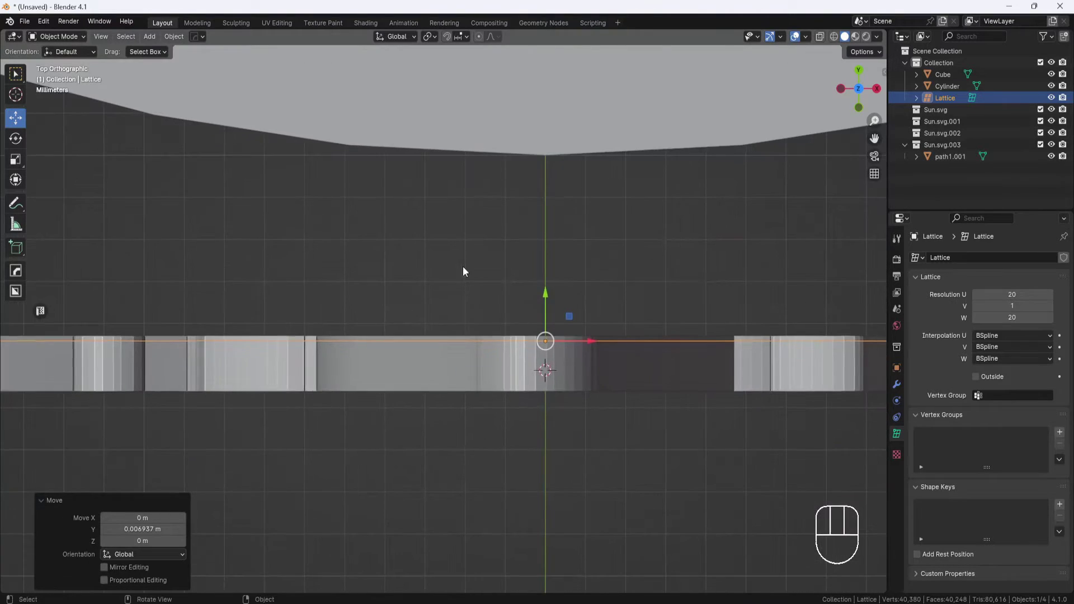
scroll(462, 266, "up", 3)
left_click_drag(619, 313, 619, 306)
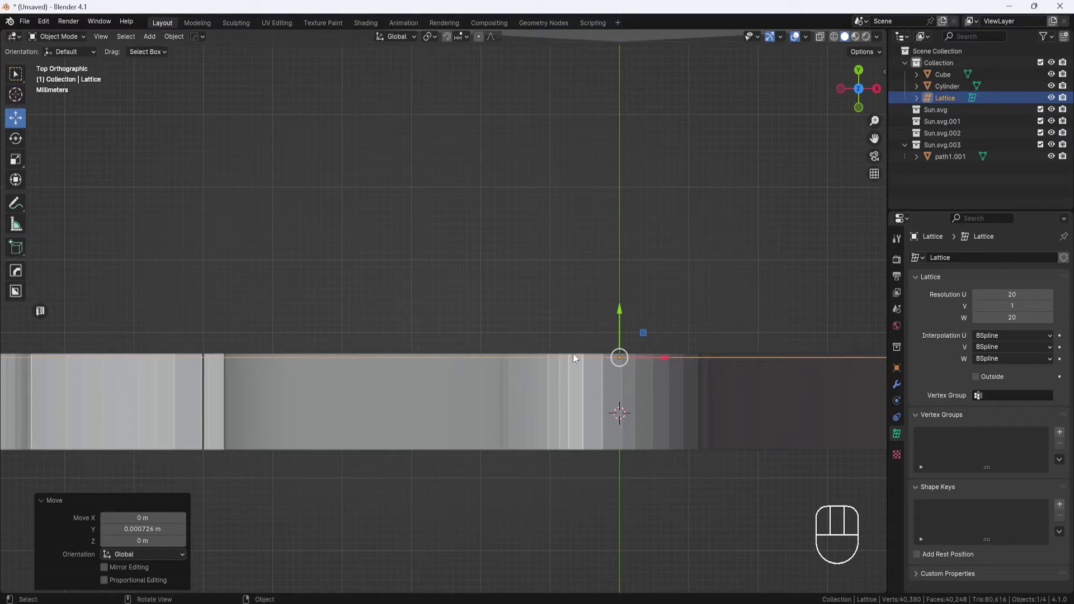
Parent the sun mesh to the lattice using Lattice Deform
middle_click_drag(570, 359, 499, 353)
scroll(535, 359, "down", 6)
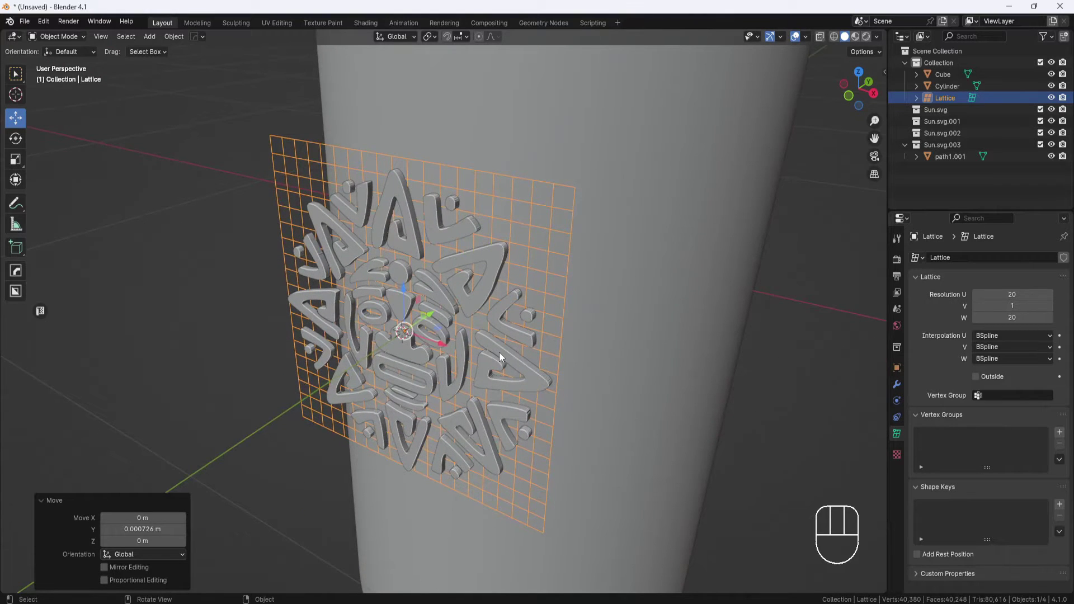
left_click(488, 257)
key("shift")
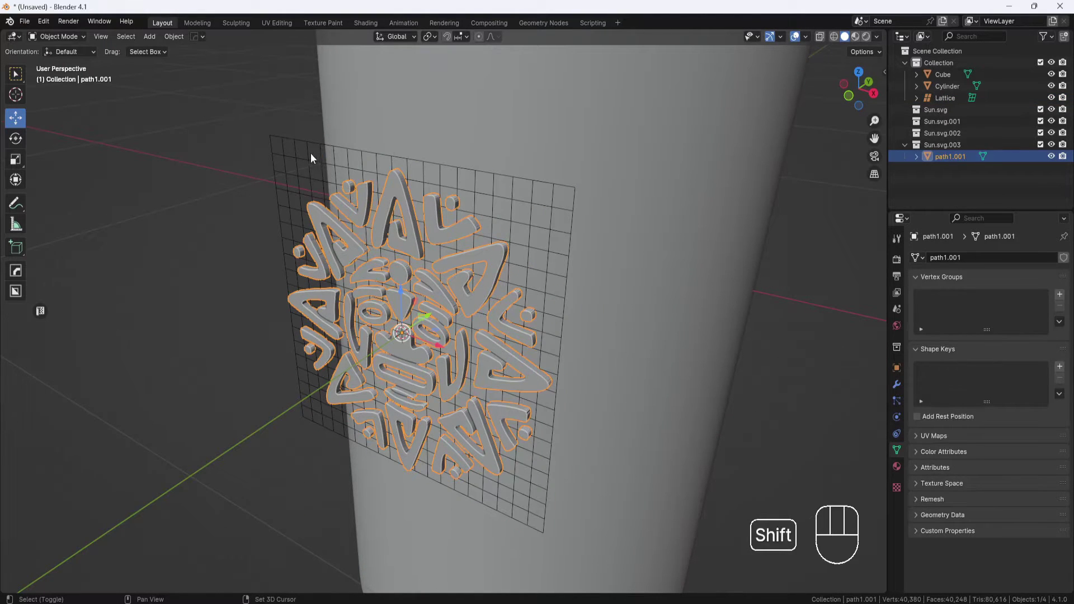
left_click(309, 154, "shift")
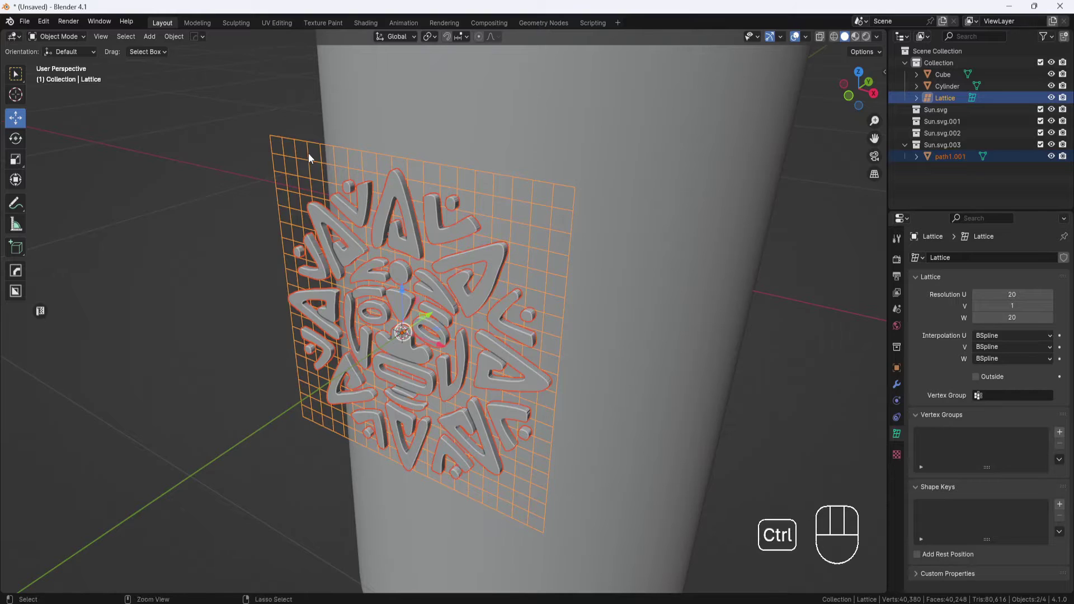
key("ctrl+p")
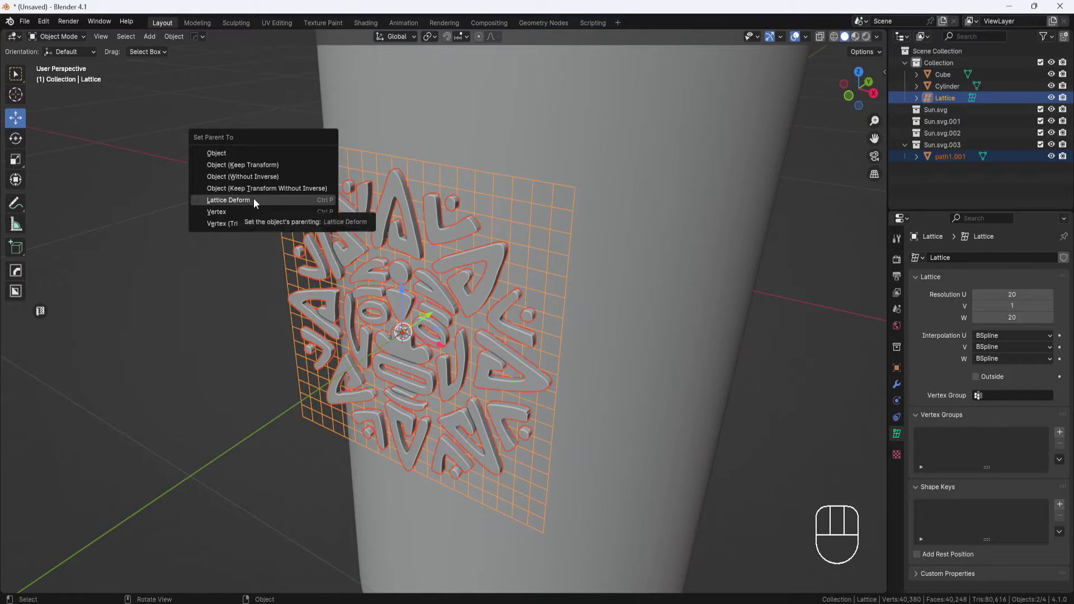
left_click(173, 37)
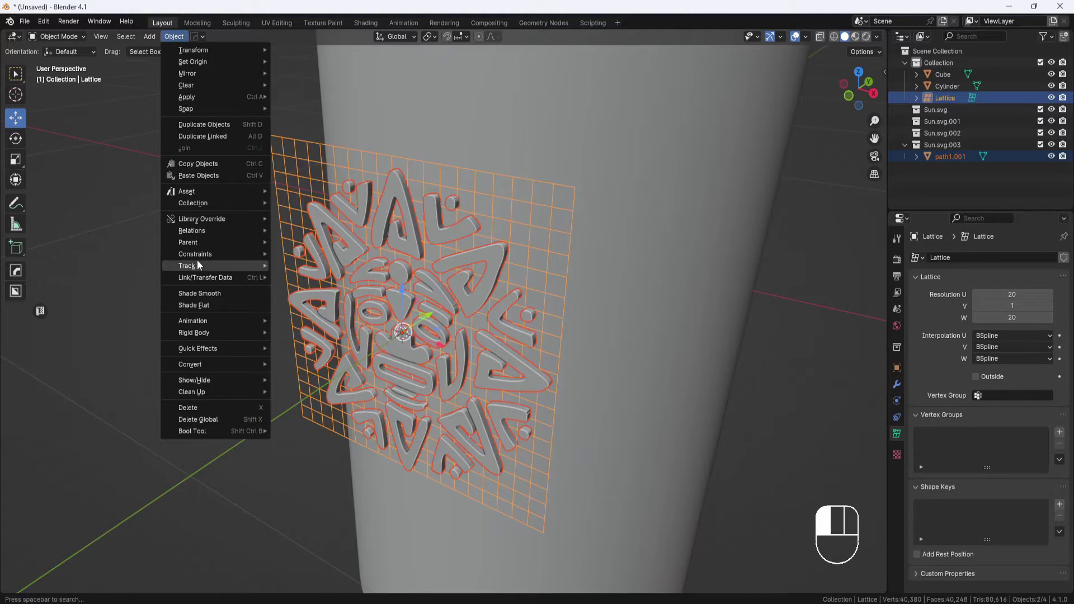
mouse_move(204, 243)
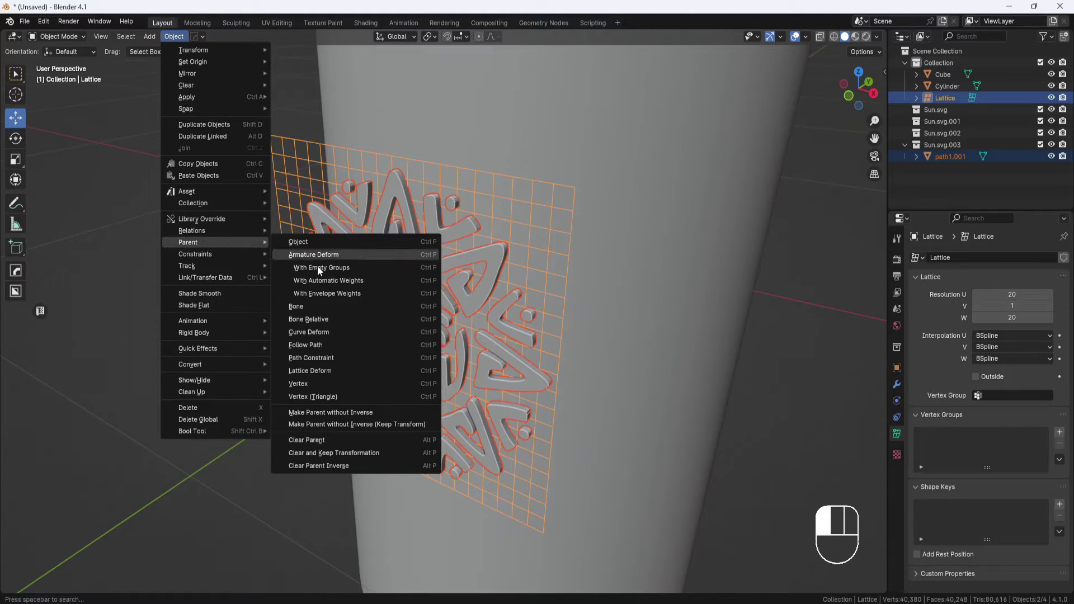
left_click(330, 371)
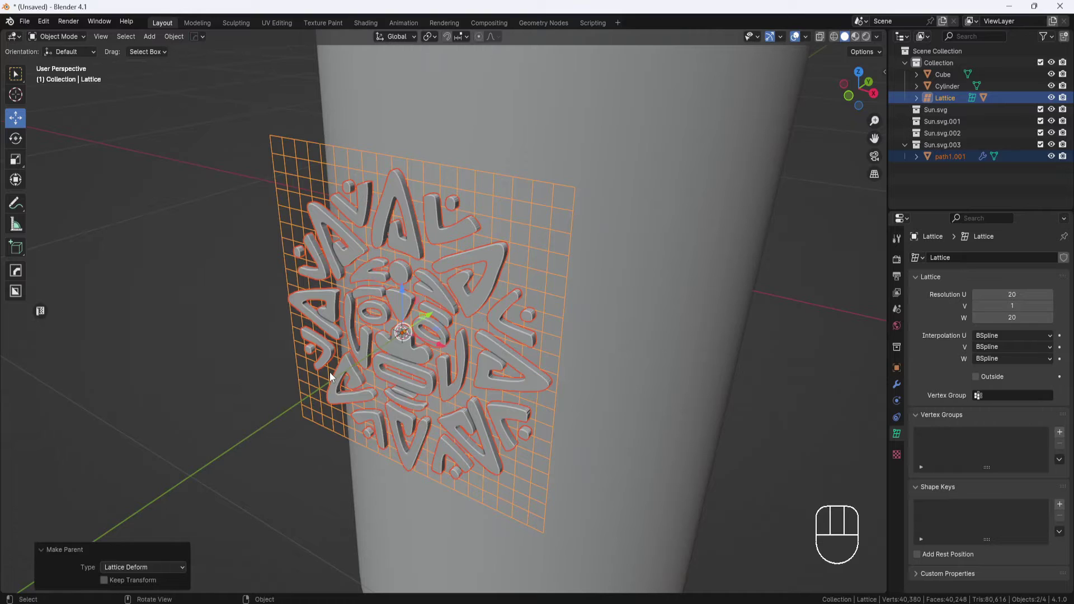
Add a Shrinkwrap modifier to the lattice with the cylinder as its target
left_click(294, 140)
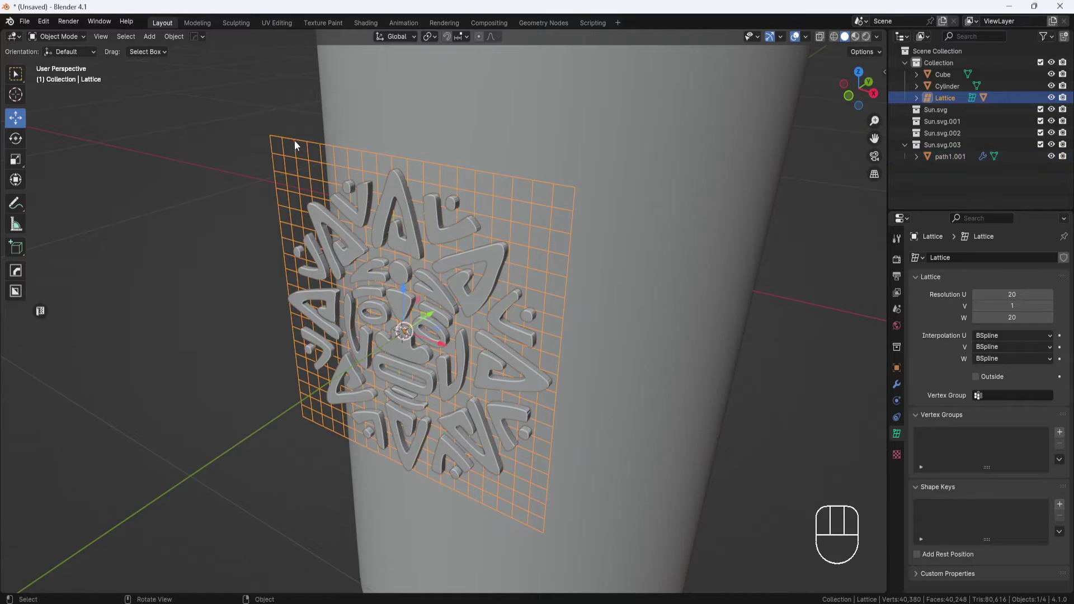
left_click(897, 384)
left_click(981, 259)
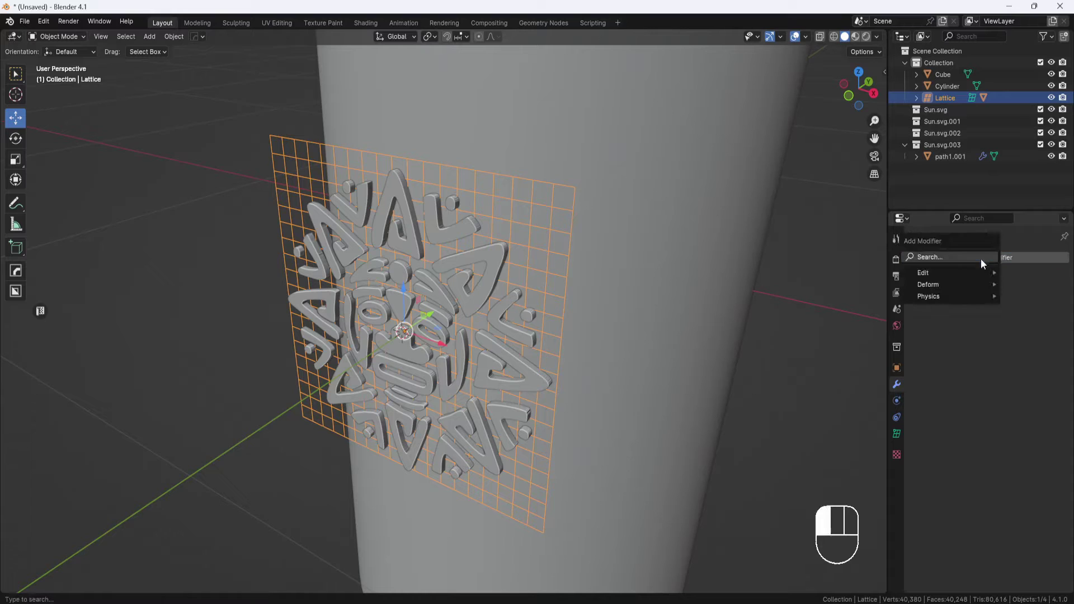
mouse_move(951, 283)
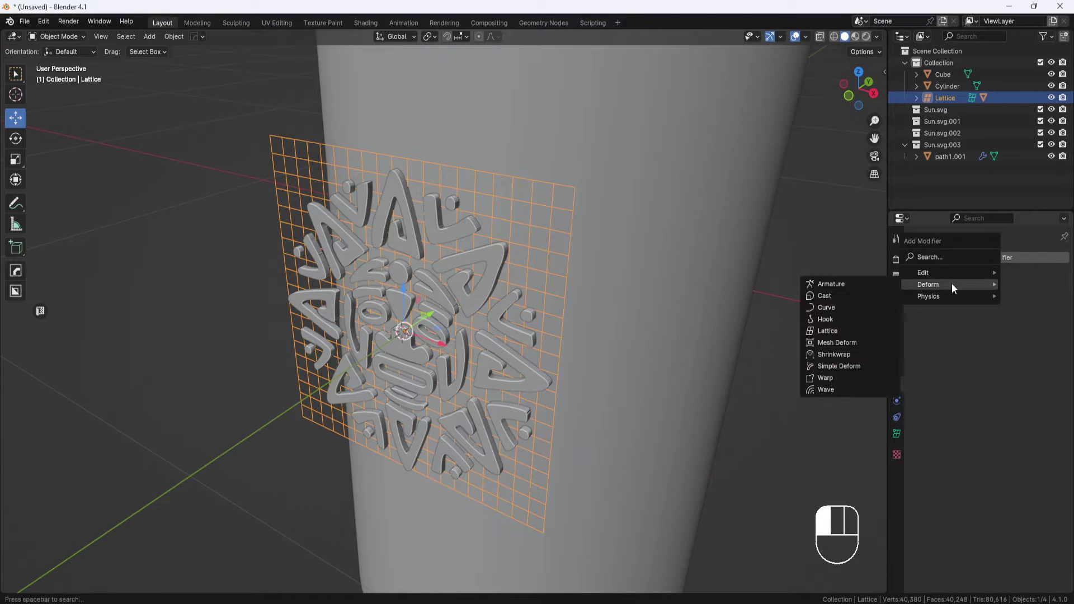
left_click(837, 354)
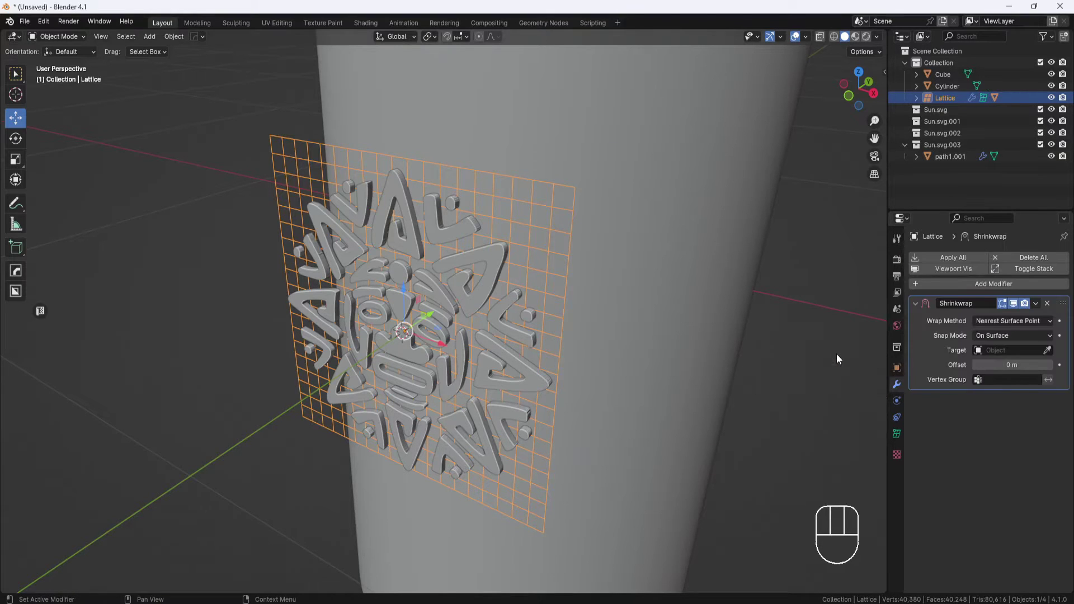
left_click(1047, 350)
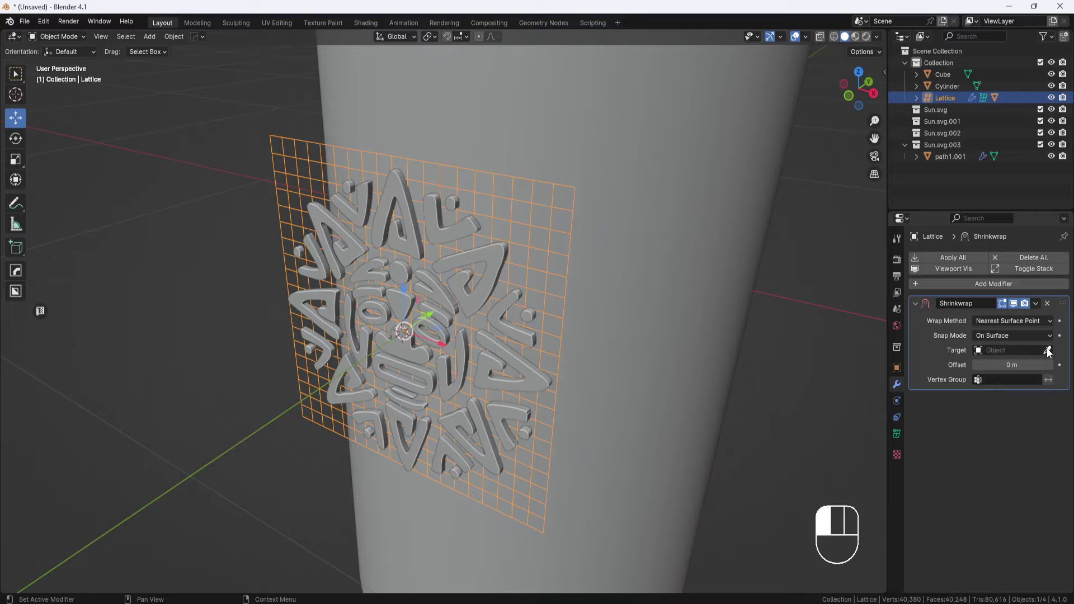
left_click(728, 235)
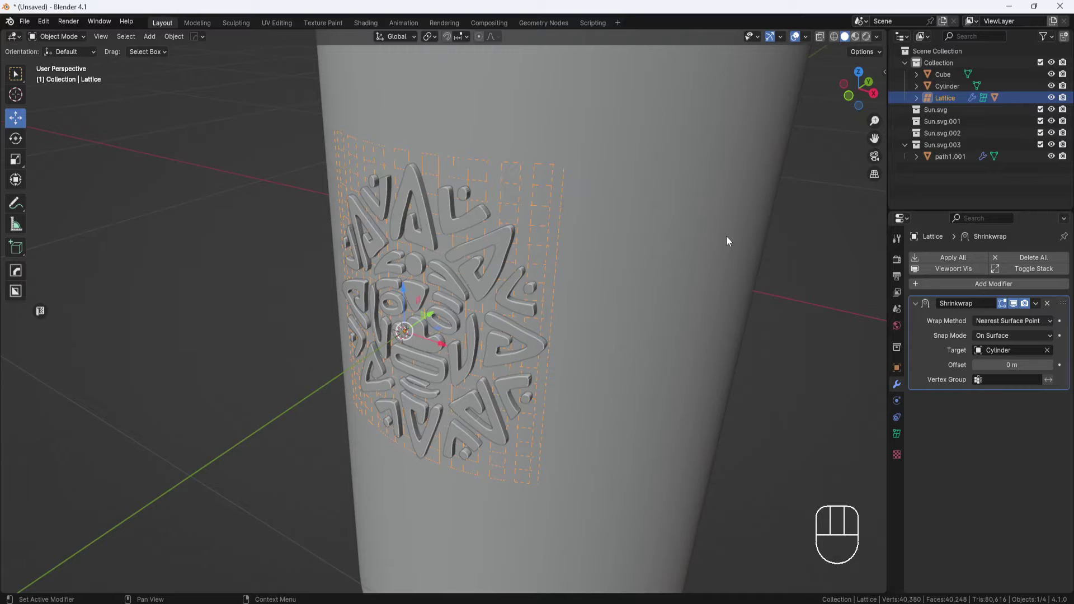
middle_click_drag(726, 236, 599, 328)
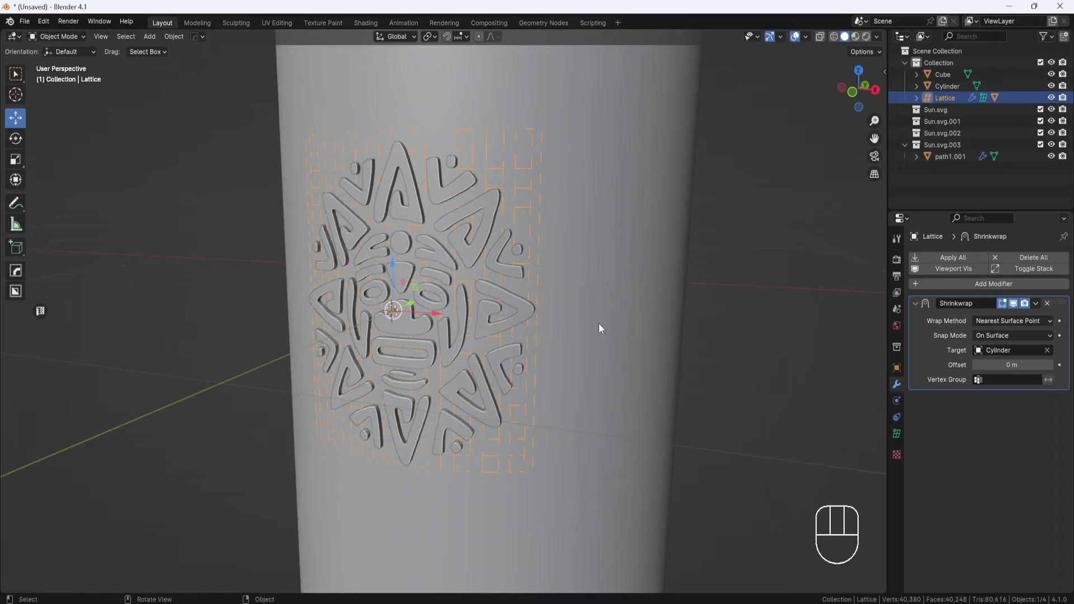
Set the lattice's Shrinkwrap wrap method to Project along the Y axis
left_click(1034, 325)
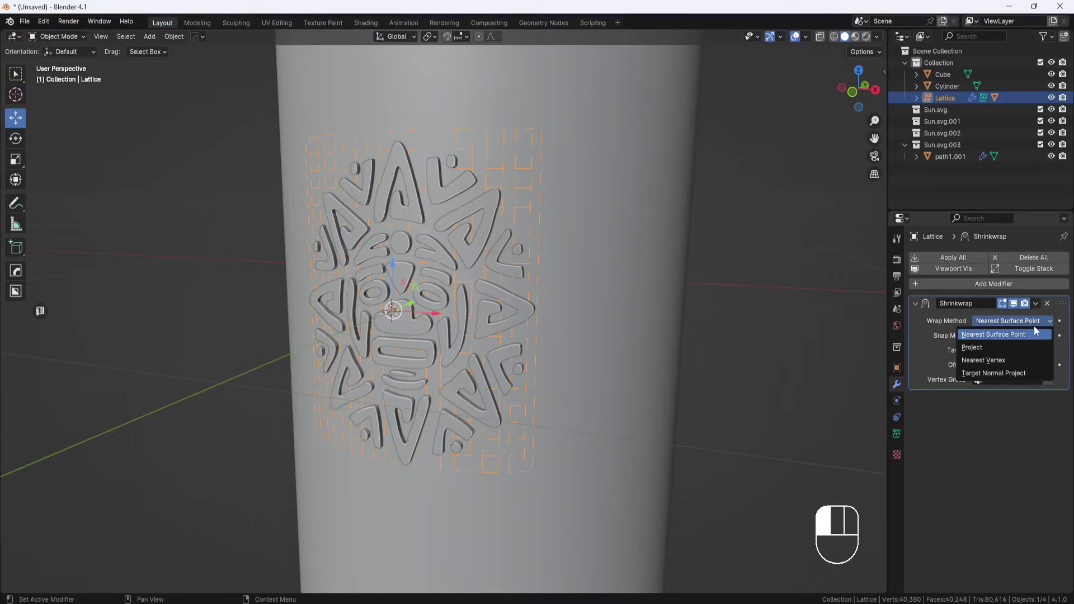
left_click(978, 347)
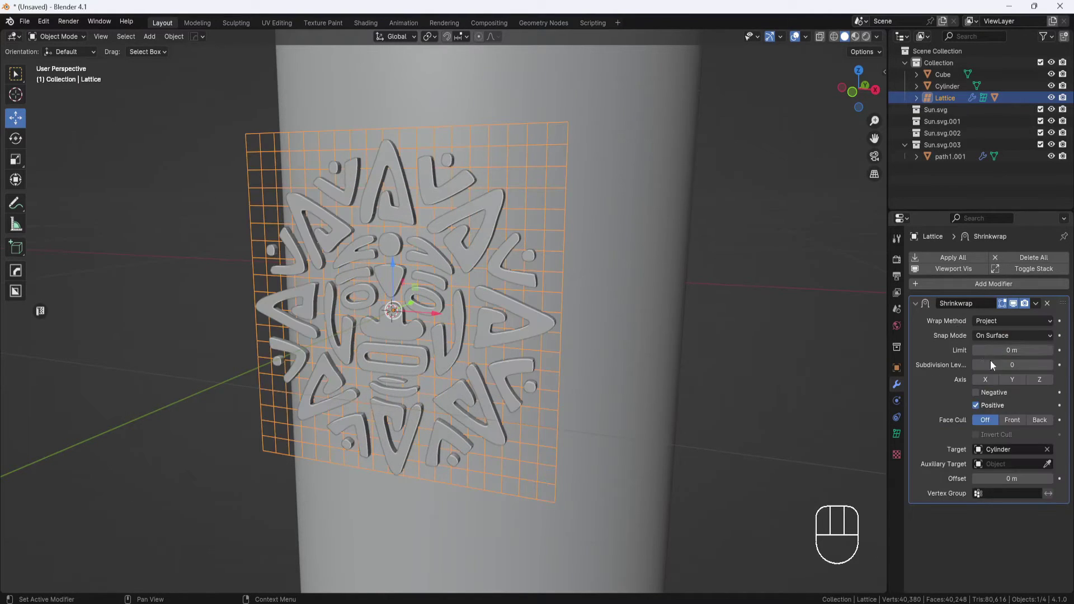
left_click(1011, 379)
mouse_move(633, 274)
middle_mouse_down()
mouse_move(612, 308)
mouse_move(582, 324)
mouse_move(632, 287)
middle_mouse_up()
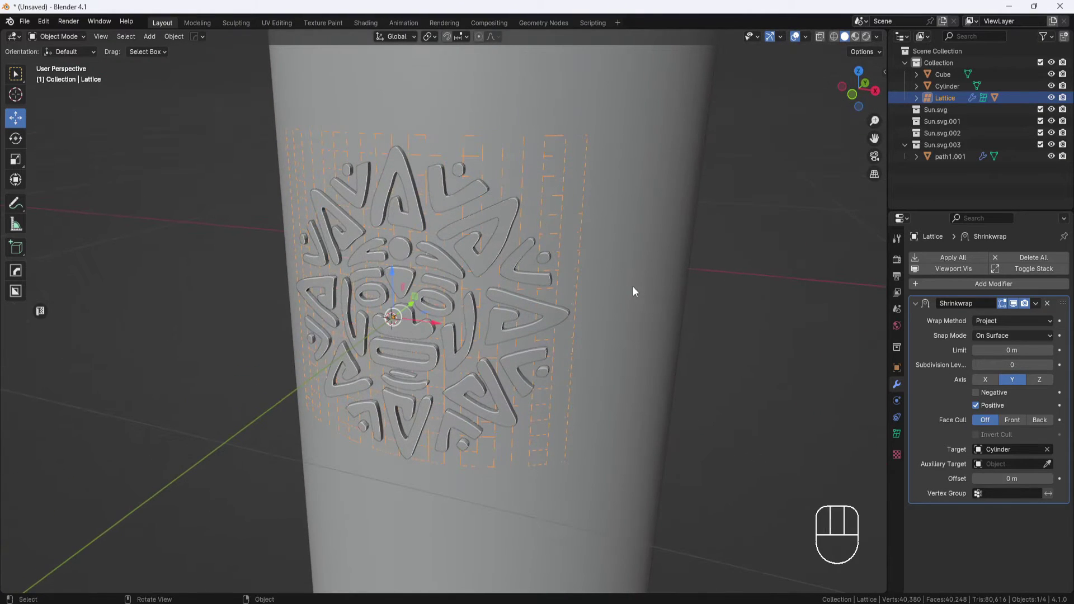
Move the sun mesh about 0.0086 m along Y to bring it closer against the cylinder's surface
left_click(559, 313)
middle_click_drag(588, 325, 531, 333)
scroll(570, 342, "up", 4)
right_click(571, 347)
left_click(602, 326)
key("g")
key("y")
left_click(364, 361)
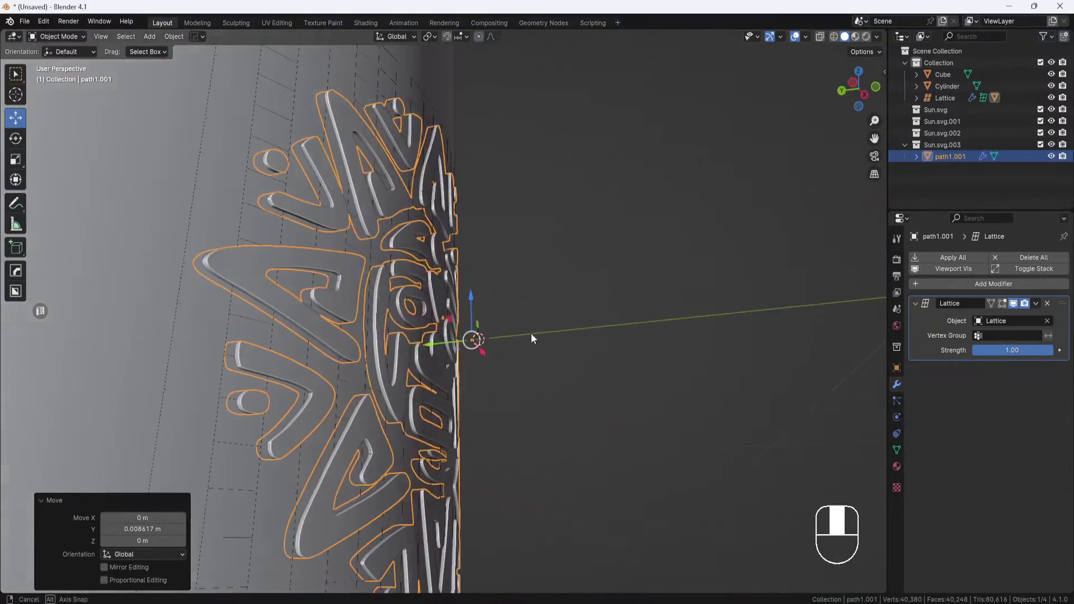
left_click(558, 384)
middle_click_drag(558, 384, 417, 389)
middle_click_drag(417, 389, 478, 335, "shift")
left_click(515, 349)
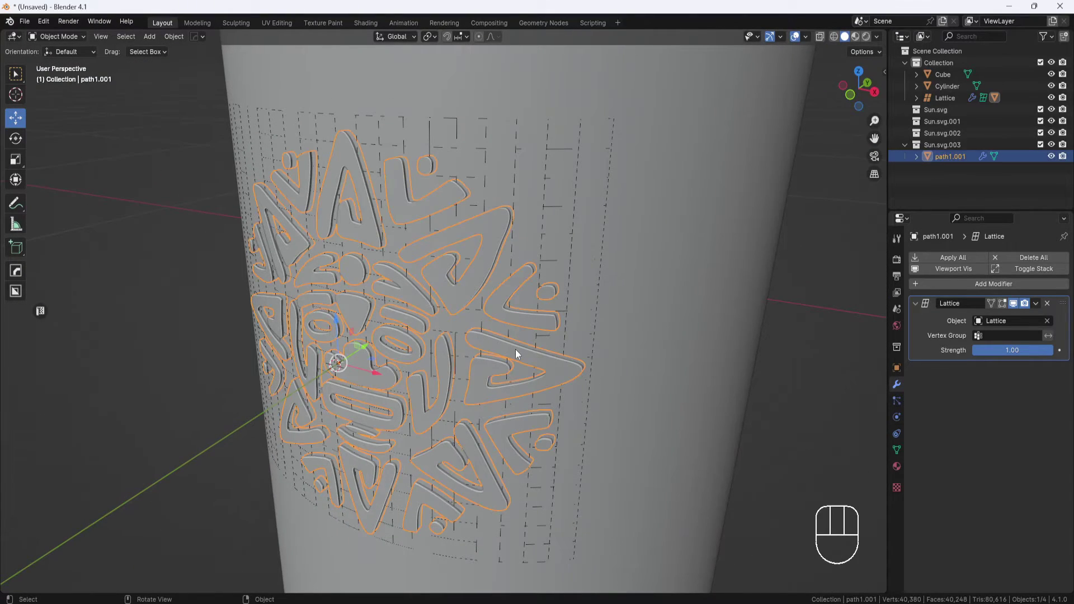
Give the sun a material with a light purple base color and show the viewport in Material Preview shading
left_click(897, 466)
left_click(998, 309)
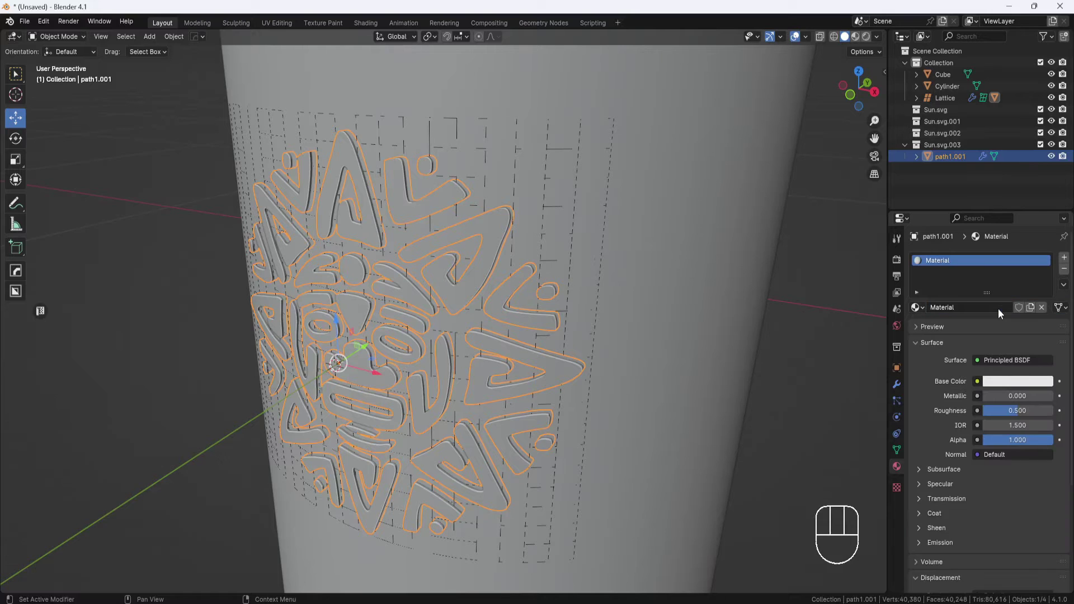
left_click(1032, 382)
left_click(1004, 261)
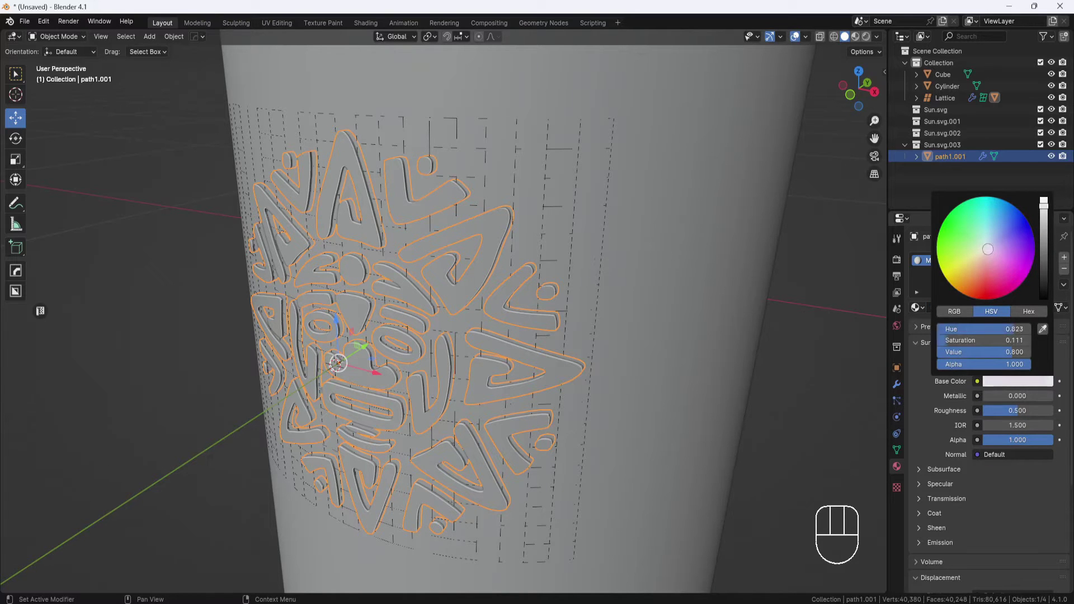
left_click(855, 37)
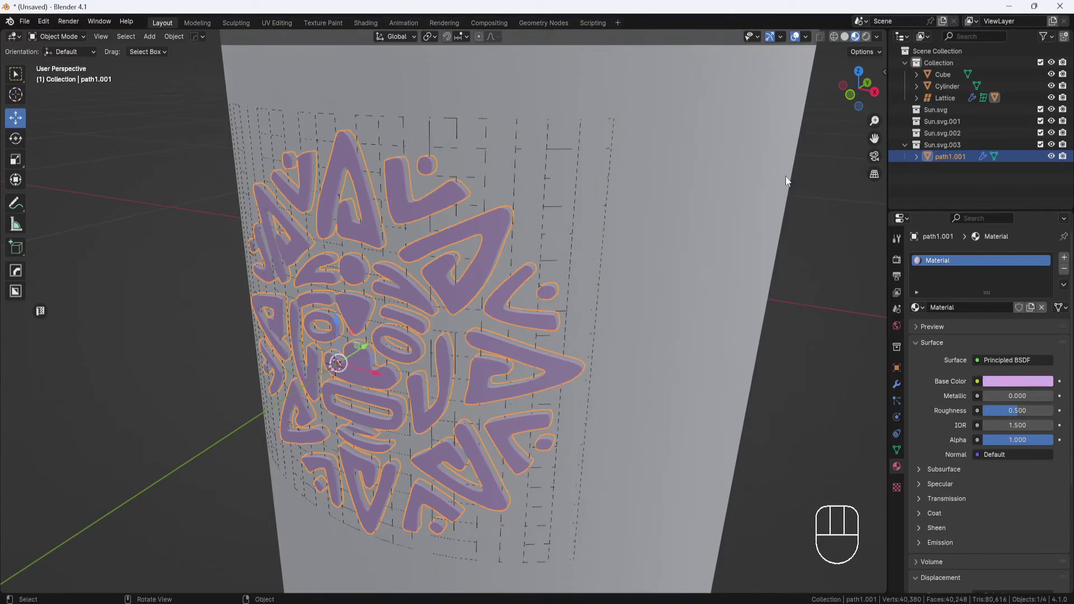
mouse_move(785, 176)
middle_mouse_down()
mouse_move(662, 368)
mouse_move(751, 369)
middle_mouse_up()
left_click(1024, 382)
Set the sun material's Metallic to 1 and Roughness to 0.2
left_click(1002, 395)
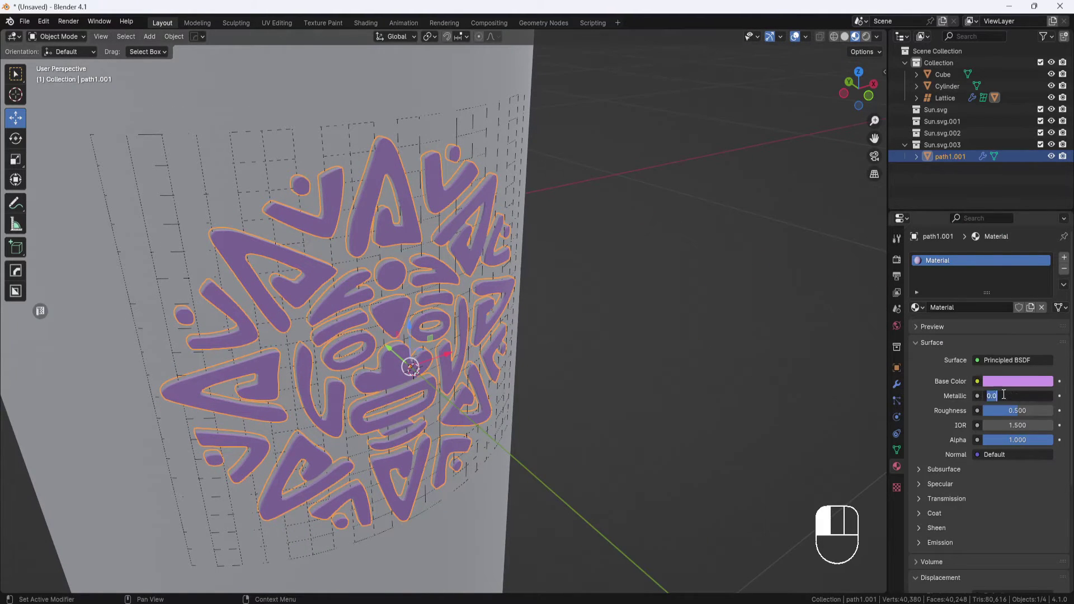
type("1")
key("Return")
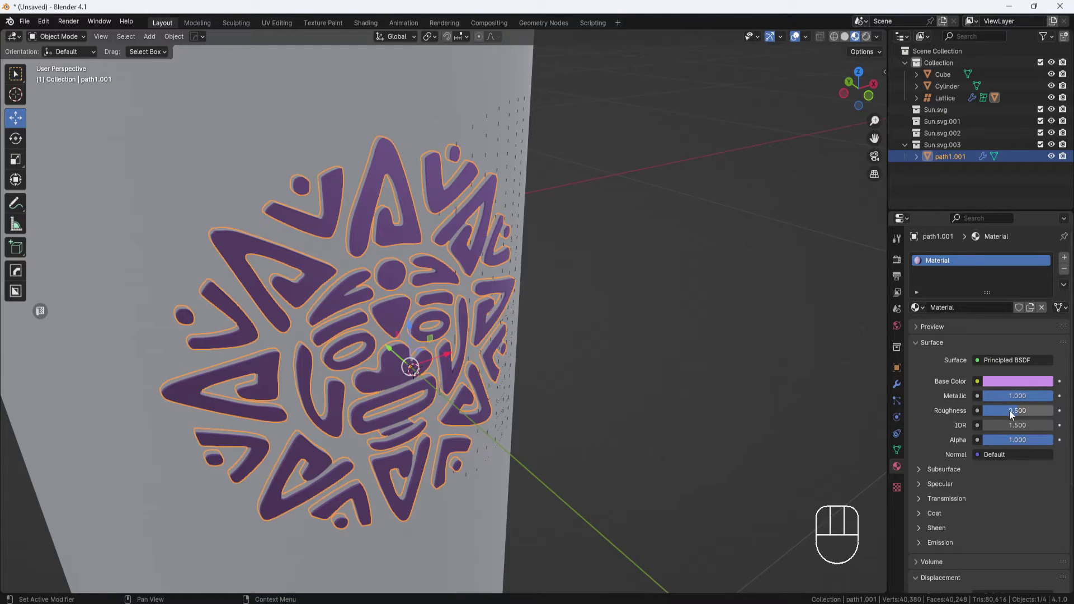
left_click(1008, 411)
type(".2")
key("Return")
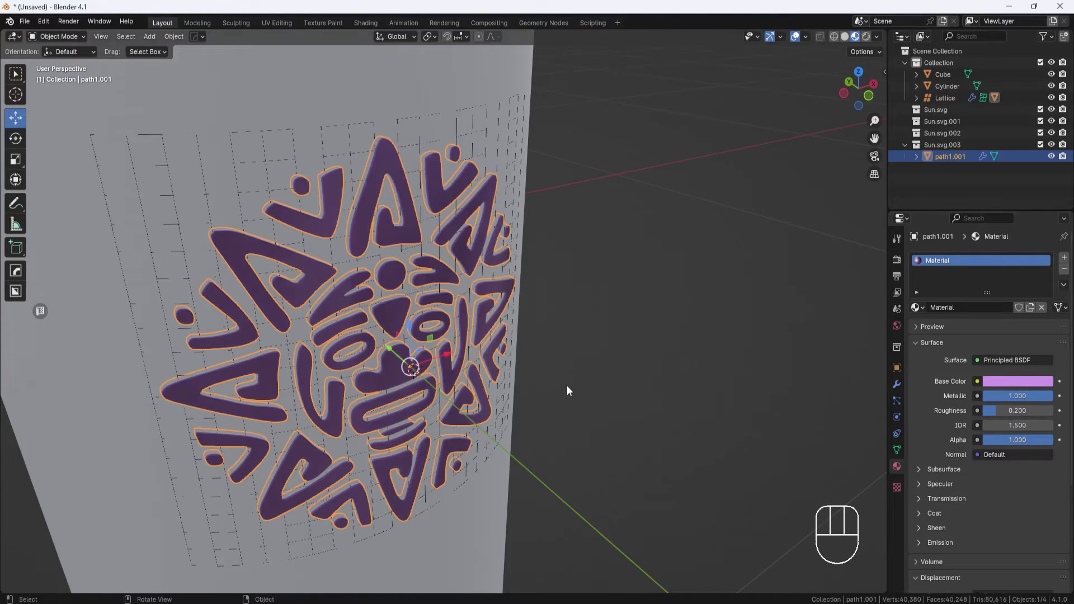
Switch the viewport to Rendered shading and examine the metallic sun on the cylinder from several angles
middle_click_drag(565, 384, 564, 361)
mouse_move(480, 371)
middle_mouse_down("shift")
mouse_move(585, 337)
mouse_move(552, 382)
middle_mouse_up("shift")
scroll(585, 338, "up", 2)
left_click(866, 38)
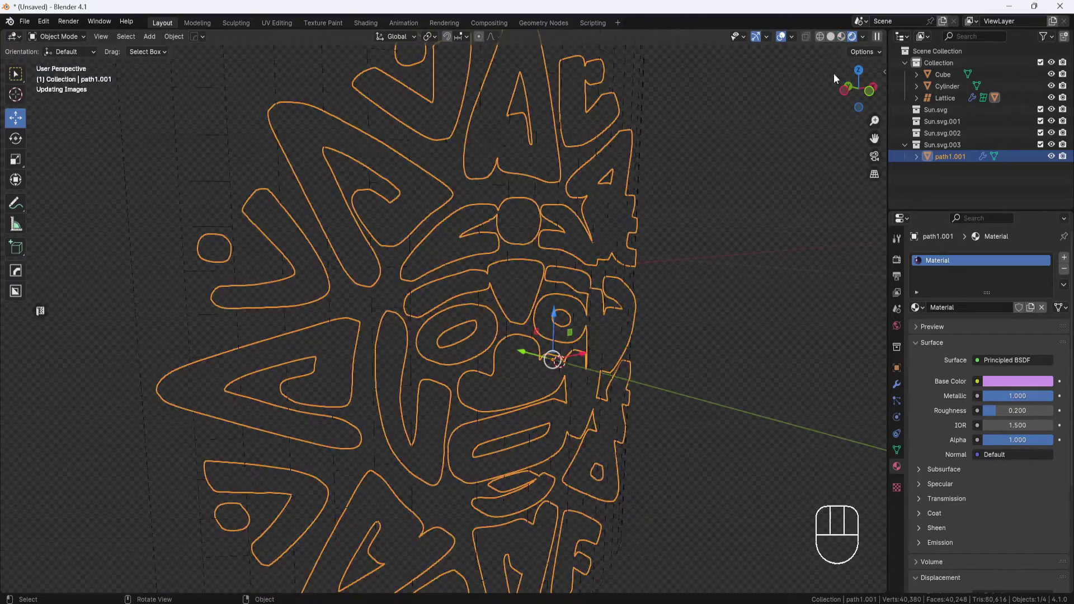
mouse_move(683, 343)
middle_mouse_down("shift")
mouse_move(646, 294)
mouse_move(650, 321)
middle_mouse_up("shift")
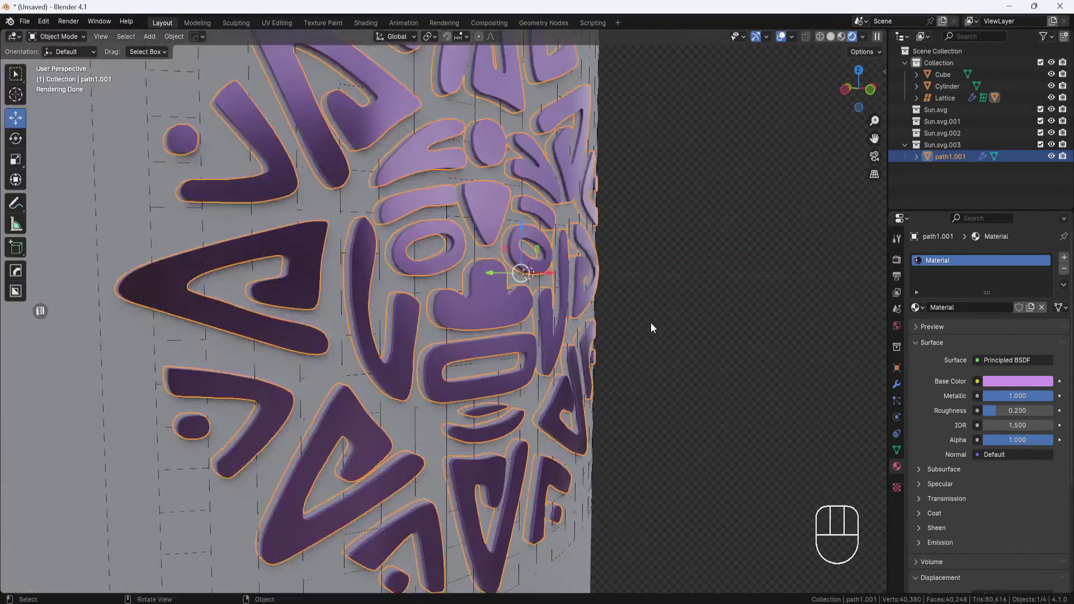
scroll(650, 322, "down", 1)
left_click(683, 312)
mouse_move(683, 312)
middle_mouse_down()
mouse_move(709, 365)
mouse_move(696, 381)
mouse_move(688, 320)
mouse_move(691, 331)
middle_mouse_up()
middle_click_drag(691, 392, 666, 360, "shift")
middle_click_drag(666, 361, 663, 370, "shift")
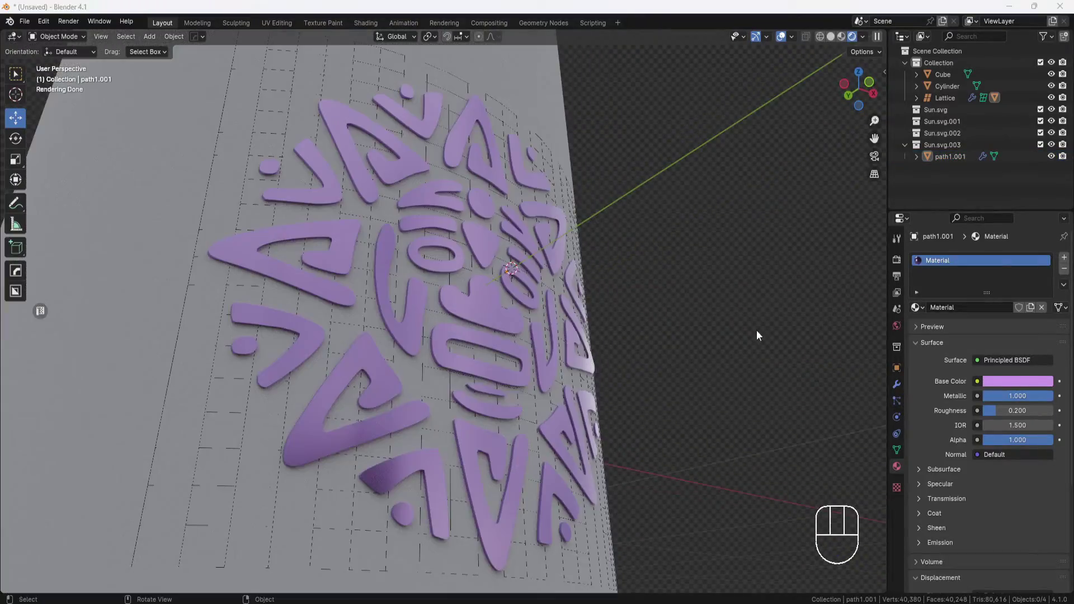
Apply the lattice's Shrinkwrap modifier and the sun mesh's Lattice modifier
left_click(562, 186)
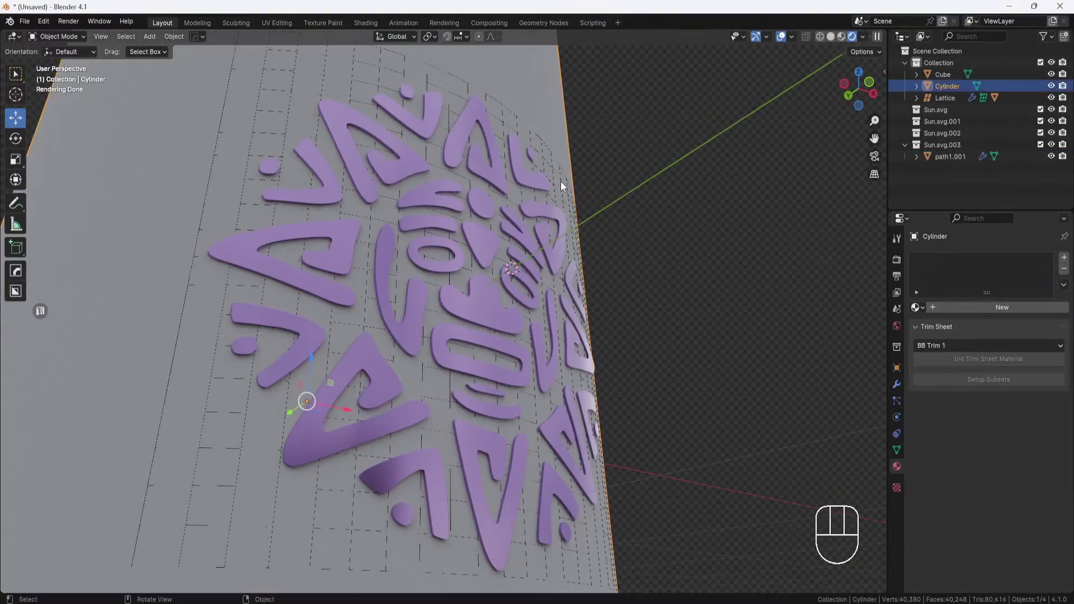
left_click(898, 384)
left_click(950, 257)
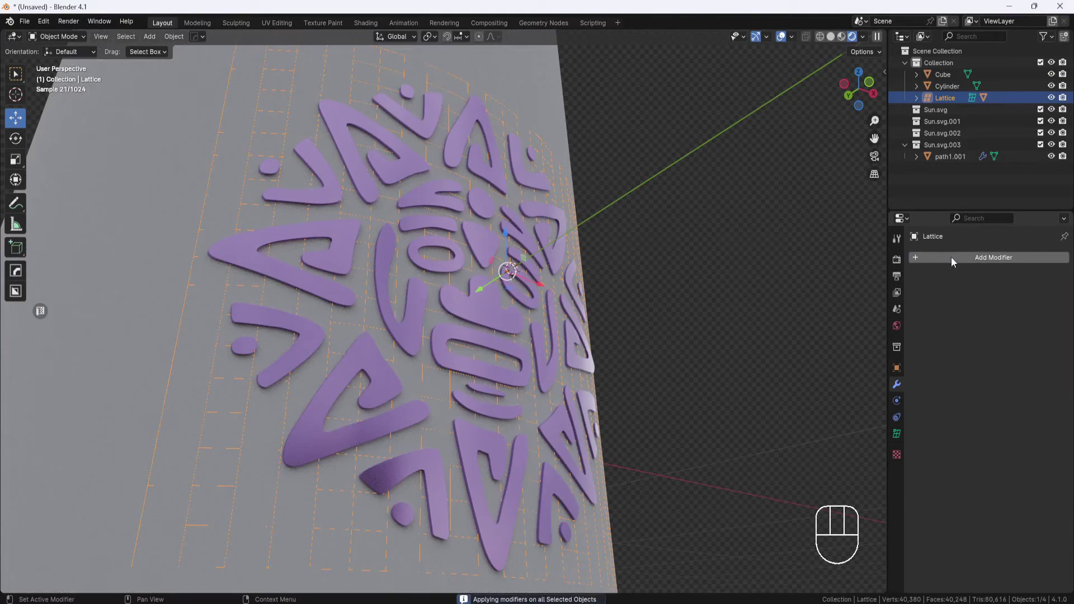
left_click(560, 218)
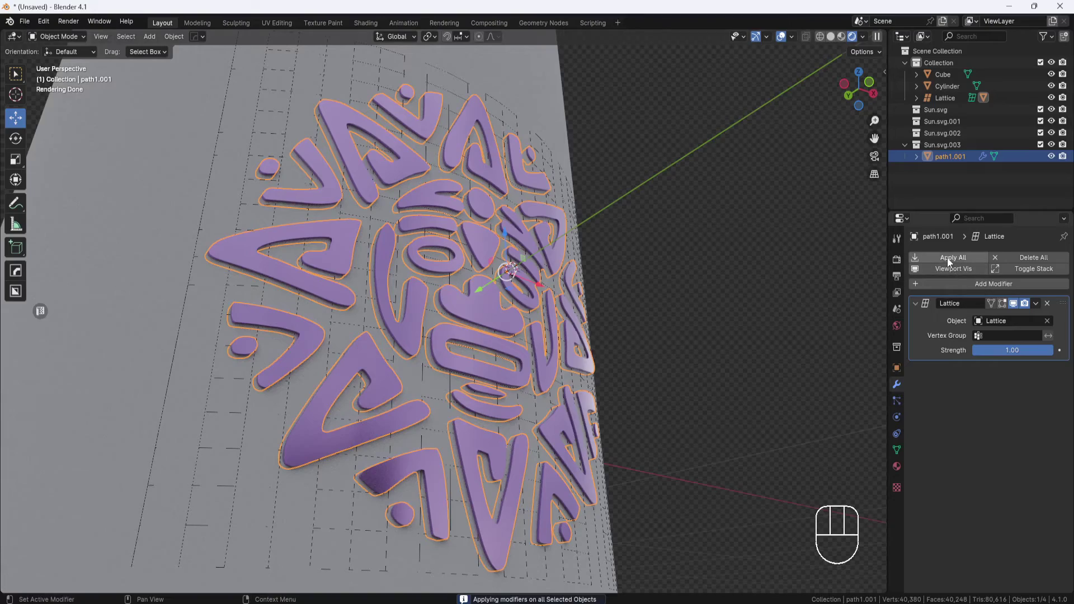
key("ctrl+a")
Delete the lattice object, keeping the sun mesh and the cylinder
left_click(561, 177)
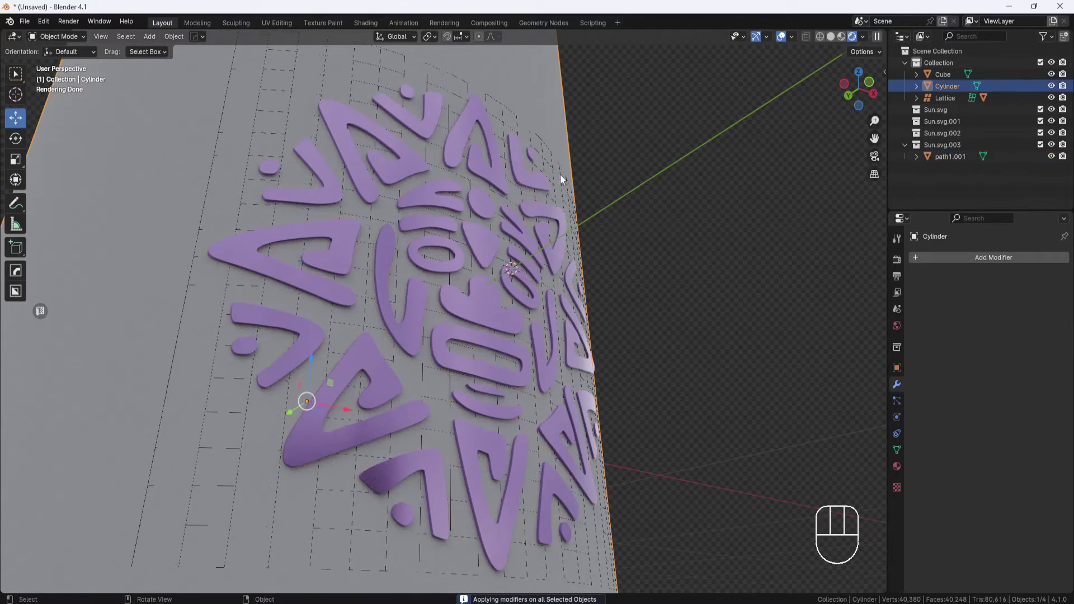
key("Delete")
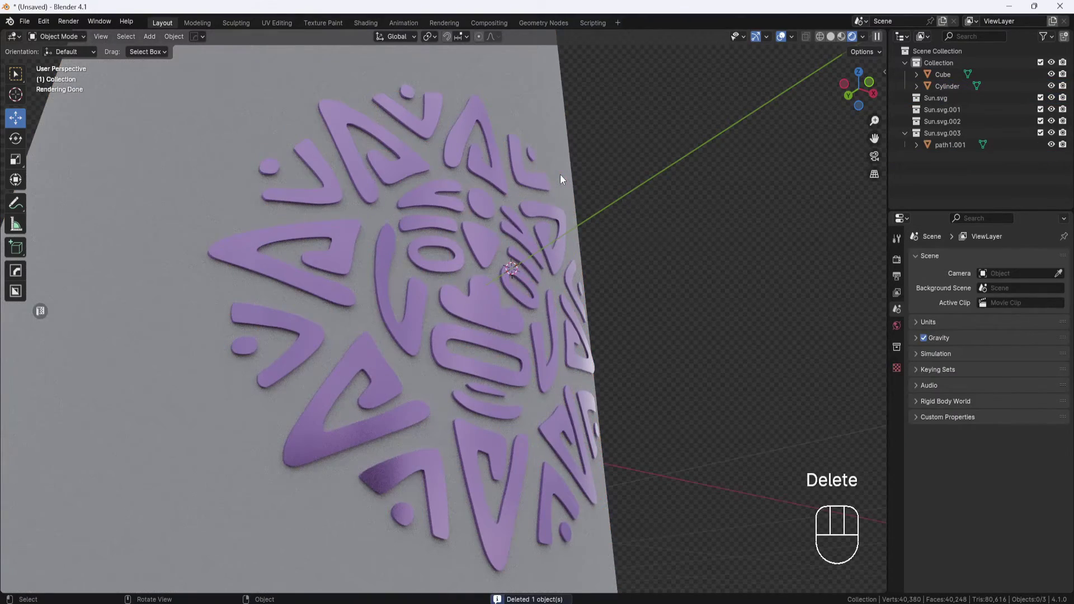
middle_click_drag(647, 263, 632, 282)
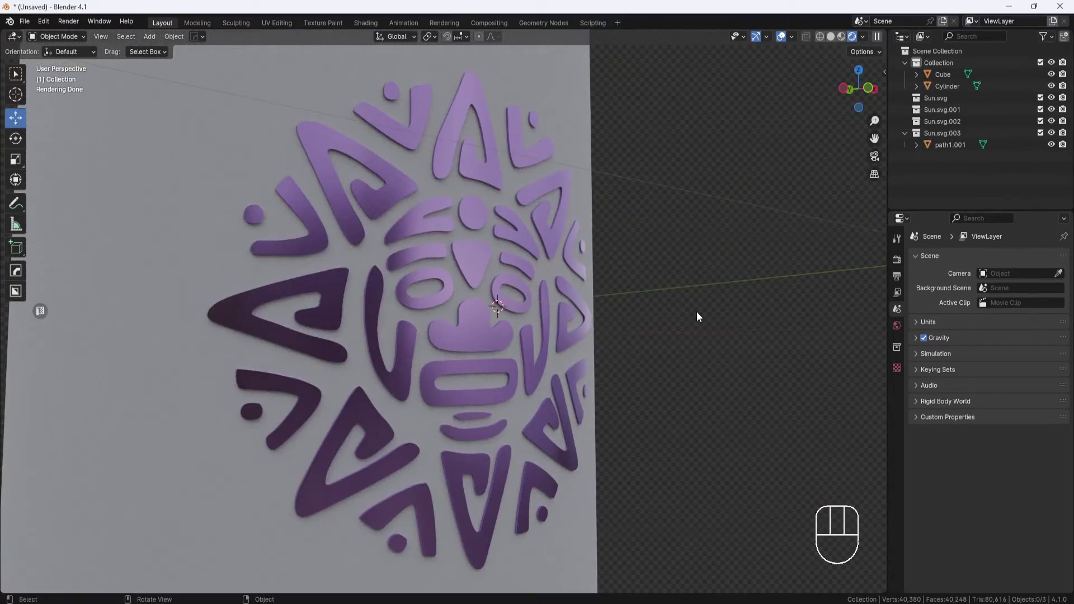